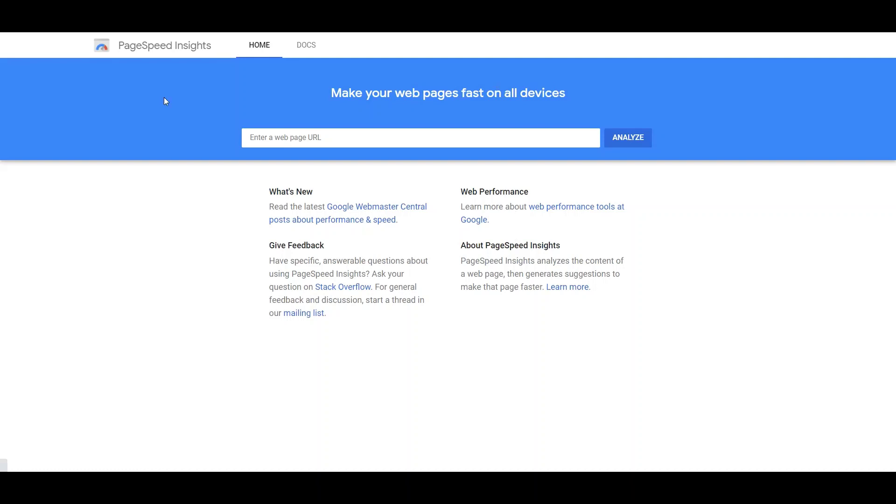
- Analyze testsite.xplorersoffun.com in PageSpeed Insights, getting a mobile performance score of 26
left_click(378, 134)
left_click(379, 135)
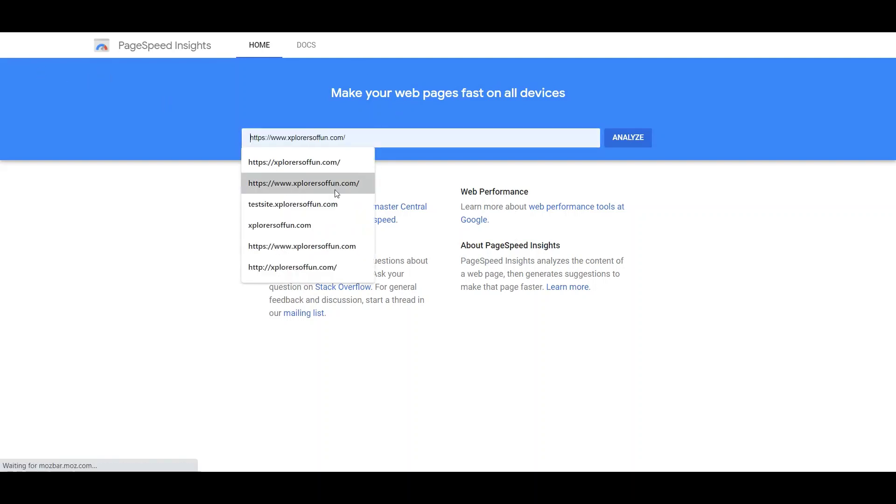
left_click(332, 206)
left_click(618, 142)
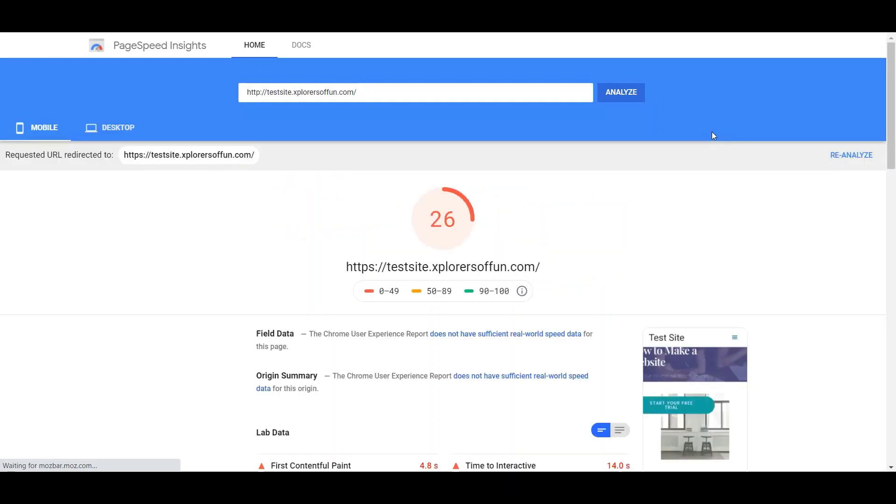
- Review the desktop 'Eliminate render-blocking resources' opportunity (1.45 s) and its listed URLs
scroll(322, 172, "down", 5)
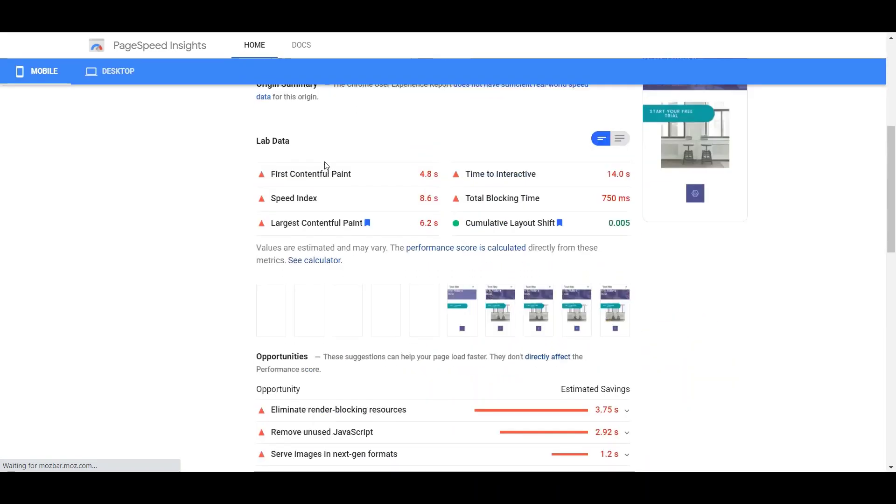
scroll(325, 164, "down", 1)
left_click(112, 71)
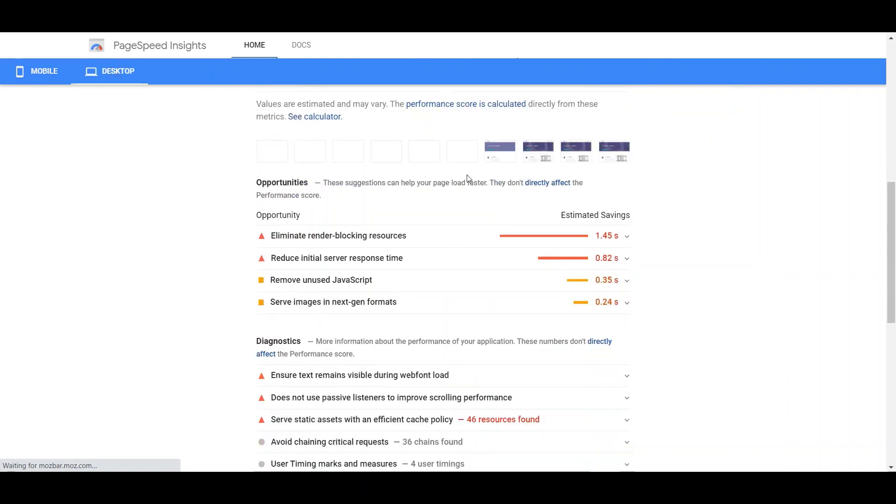
scroll(468, 179, "down", 2)
scroll(436, 147, "down", 1)
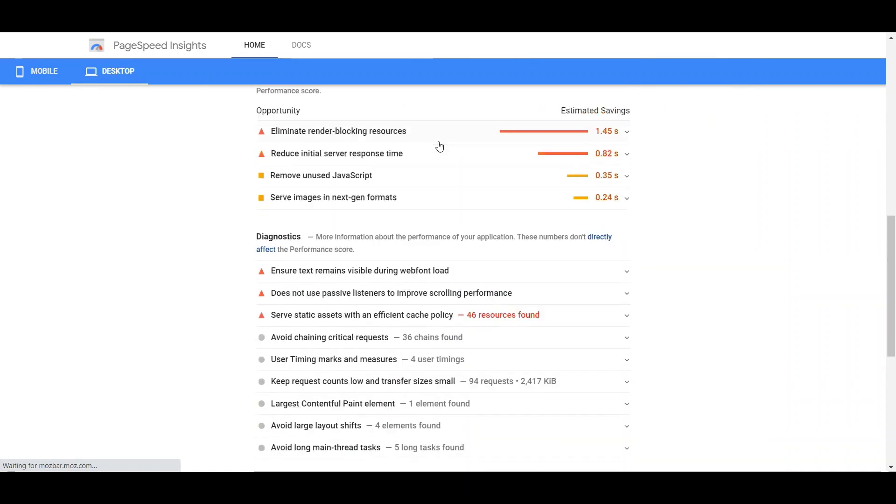
scroll(439, 147, "up", 4)
left_click(612, 321)
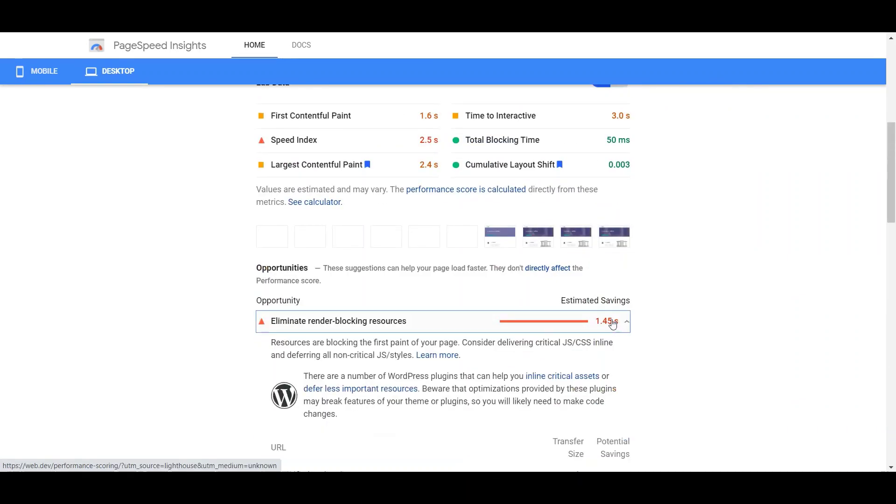
scroll(480, 290, "down", 12)
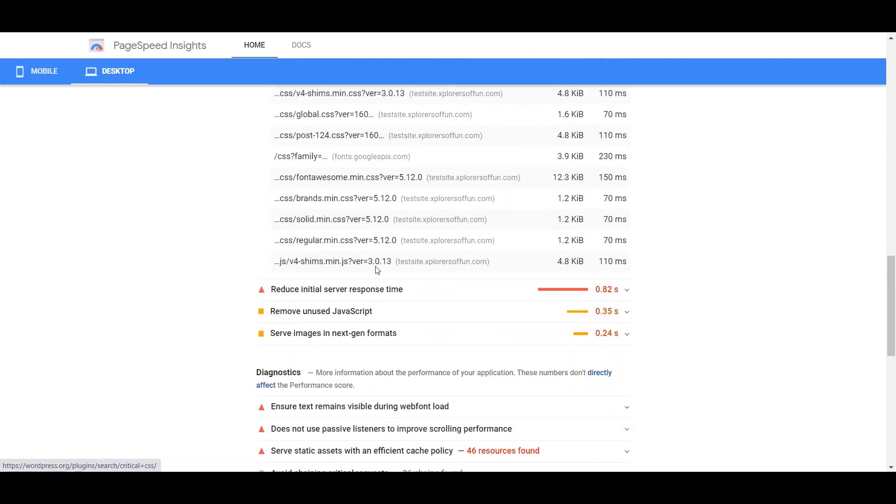
scroll(716, 184, "up", 10)
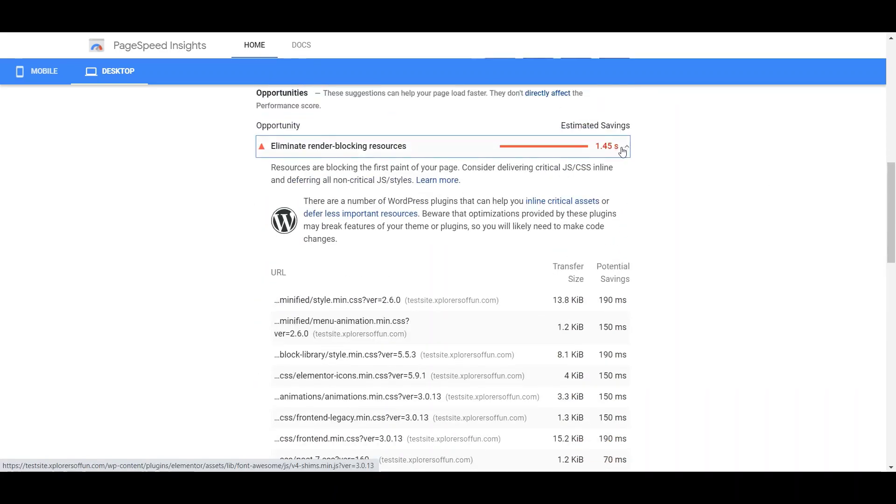
left_click(622, 152)
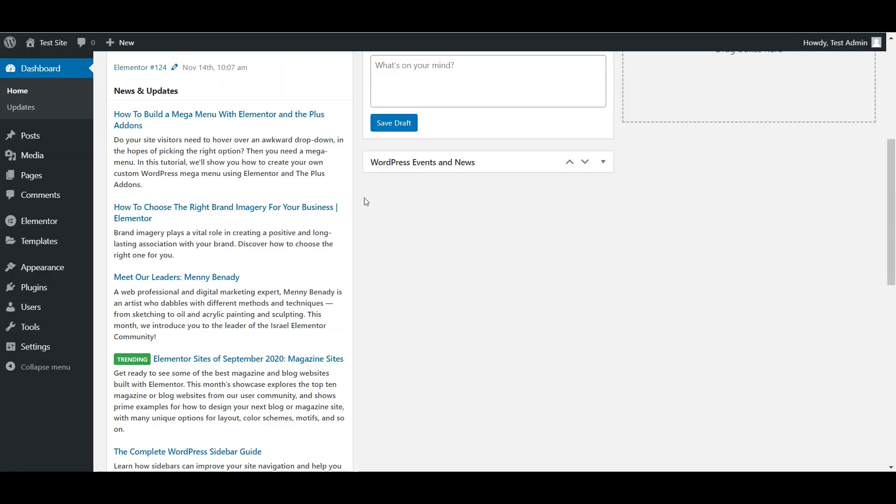
- Go to Plugins > Add New from the admin sidebar
scroll(408, 224, "up", 6)
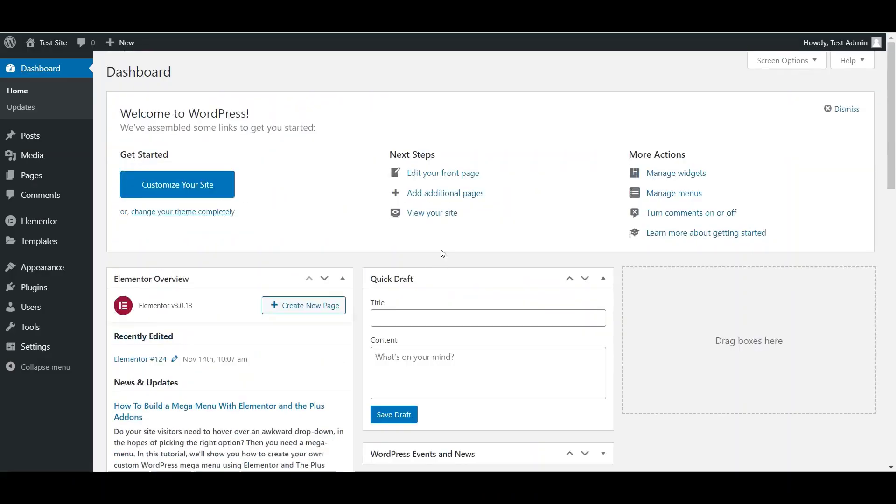
mouse_move(38, 287)
left_click(118, 307)
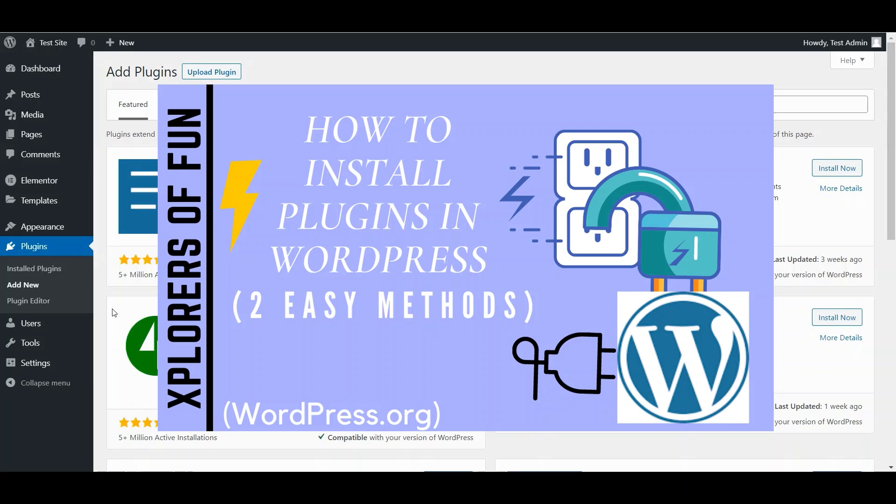
- Search for wp-optimize, then install and activate WP-Optimize – Clean, Compress, Cache
left_click(750, 104)
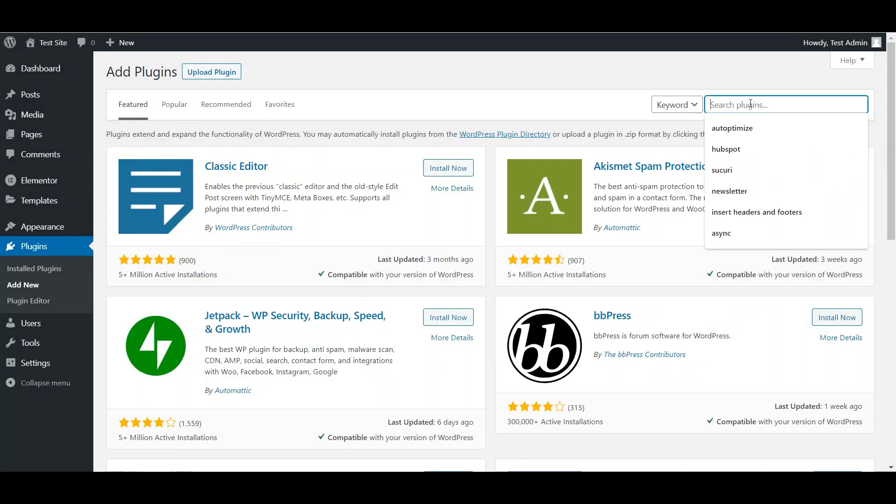
type("wp-optimize")
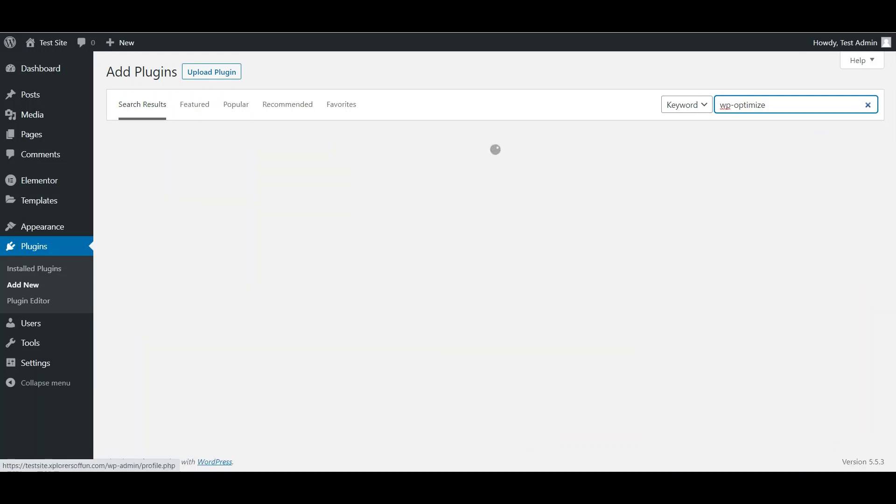
mouse_move(845, 42)
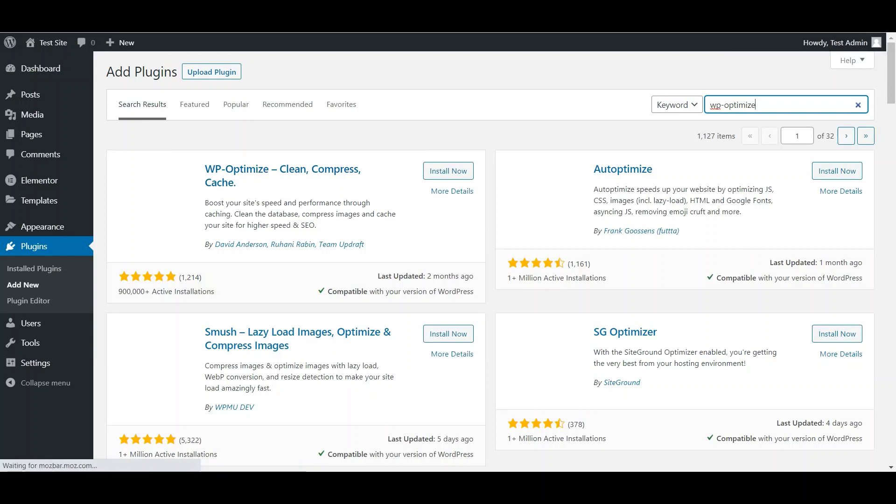
left_click(451, 171)
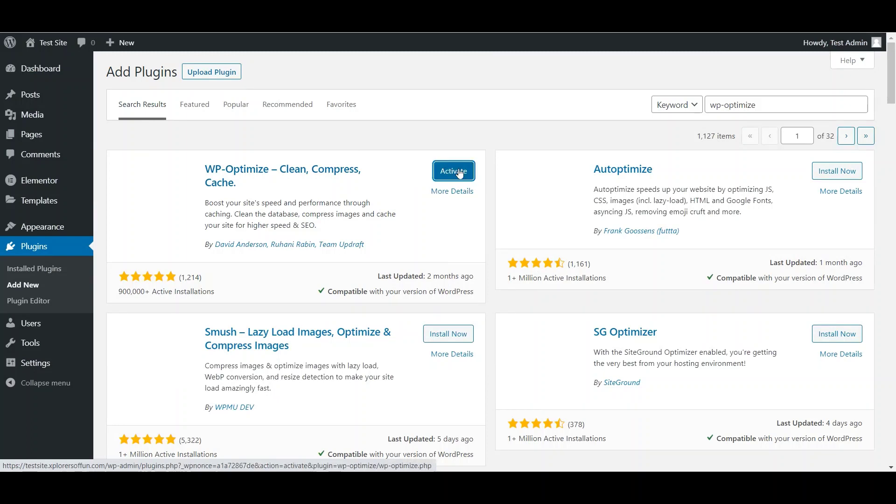
left_click(459, 172)
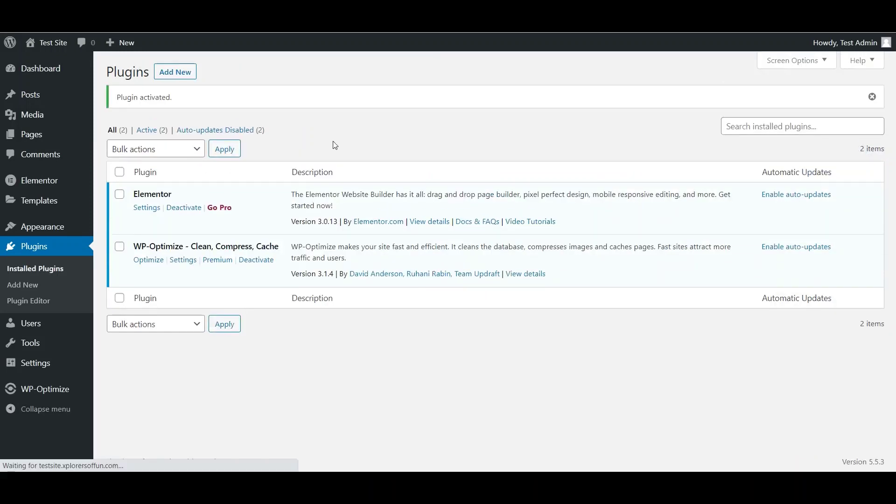
- Open WP-Optimize's settings and dismiss the welcome notice
left_click(182, 260)
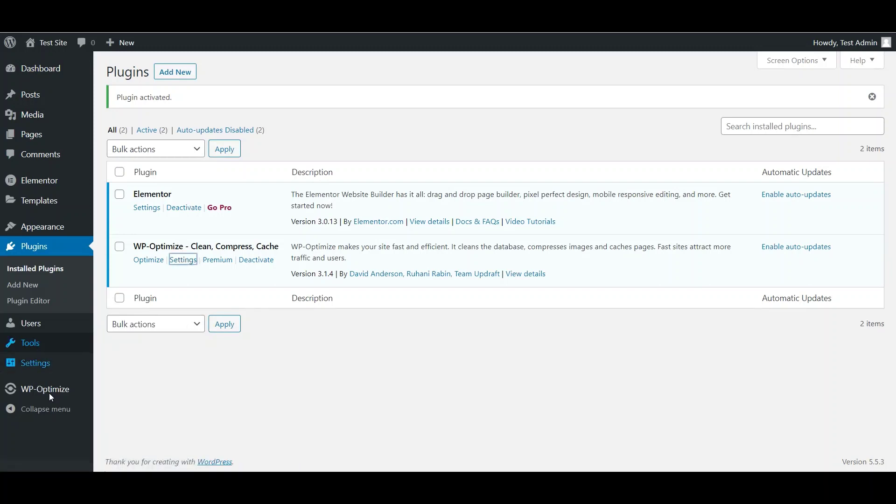
scroll(224, 269, "down", 5)
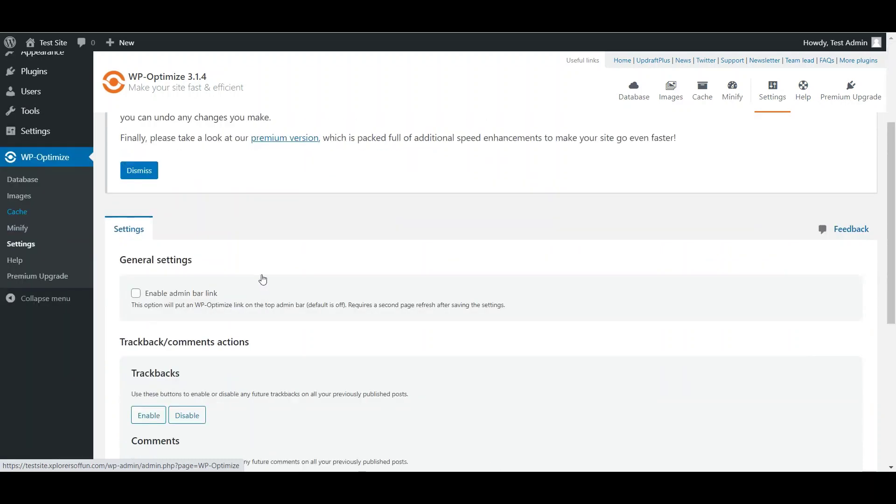
left_click(139, 171)
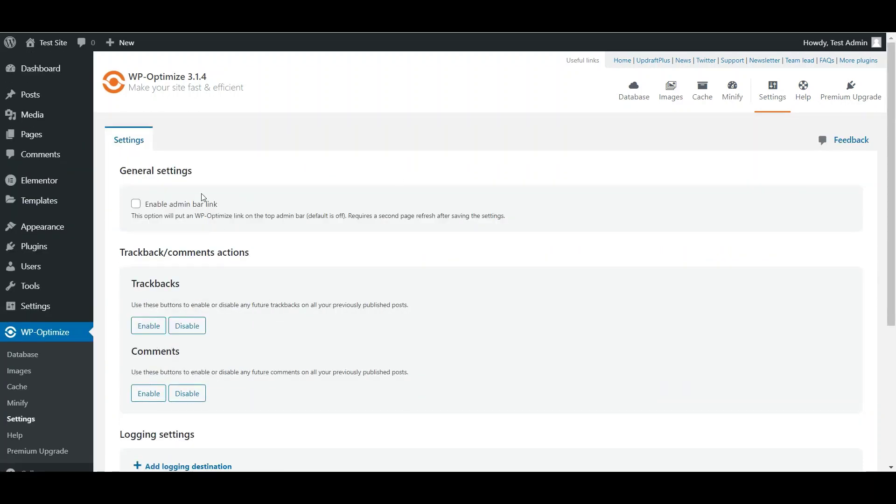
- Disable trackbacks on all published posts and save the WP-Optimize settings
scroll(202, 198, "down", 5)
scroll(200, 195, "up", 1)
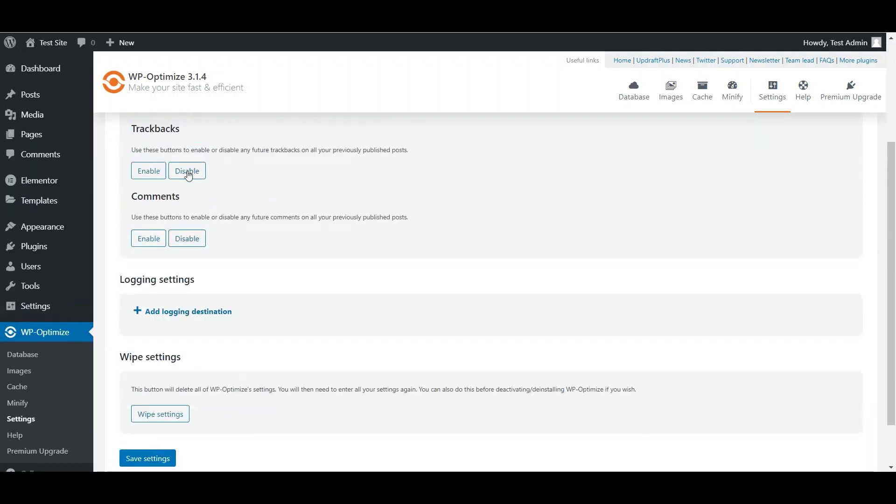
left_click(188, 175)
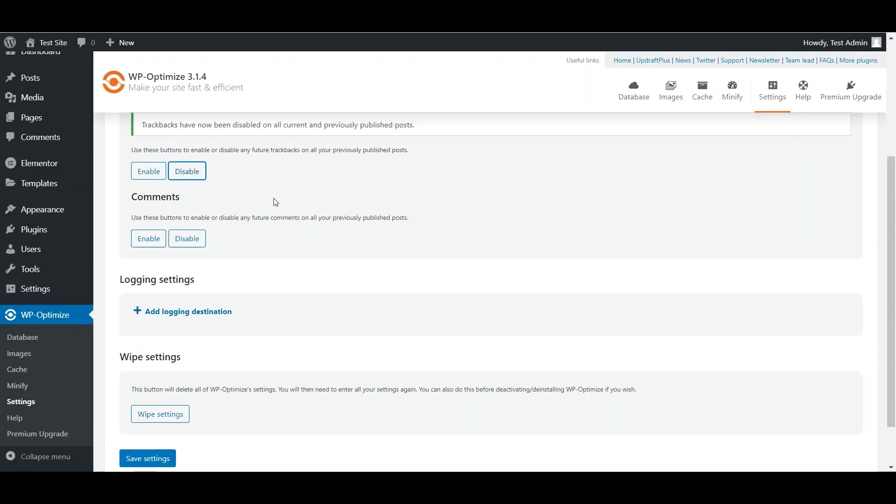
scroll(304, 254, "down", 2)
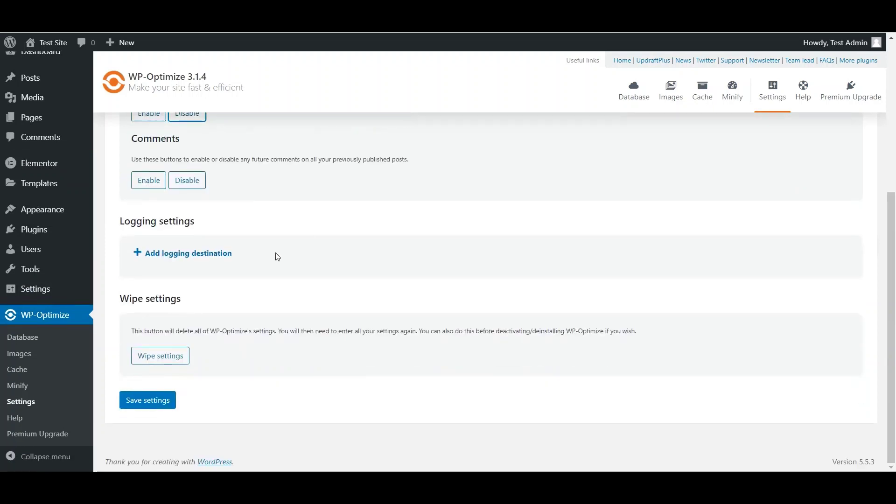
left_click(163, 402)
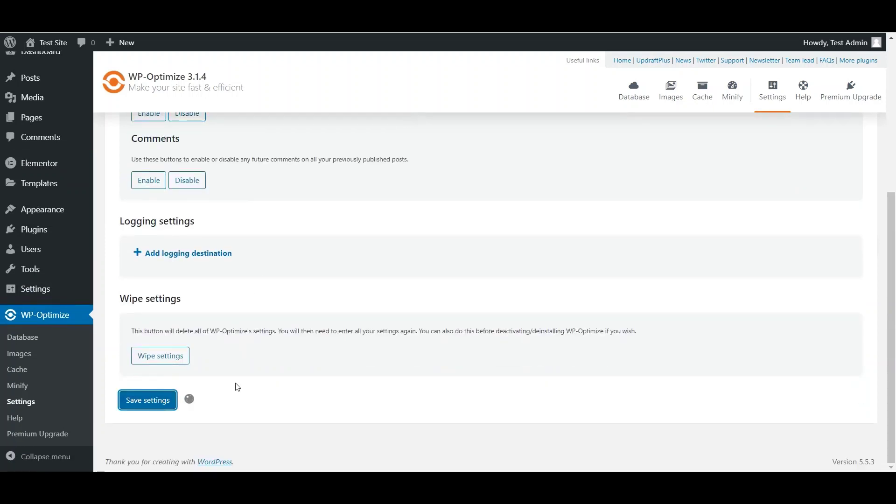
scroll(359, 333, "up", 5)
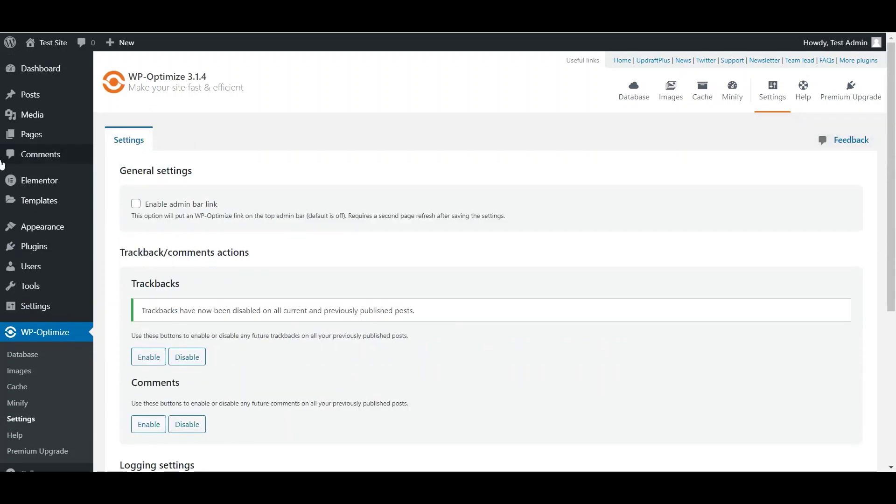
- Open WP-Optimize's database optimizations view and look over its options
left_click(626, 94)
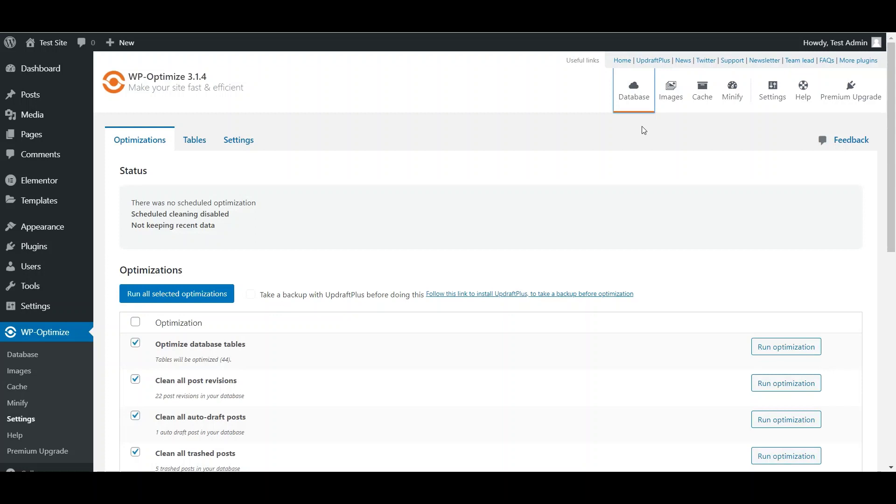
scroll(315, 258, "down", 4)
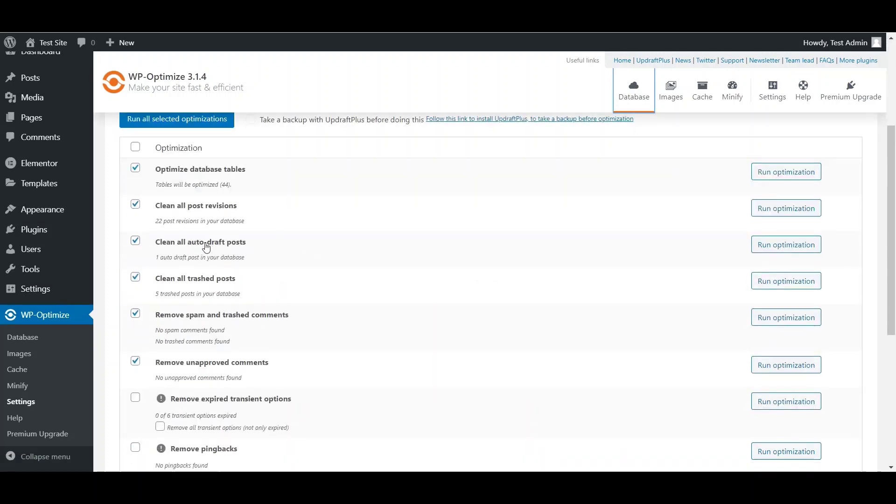
scroll(520, 334, "up", 4)
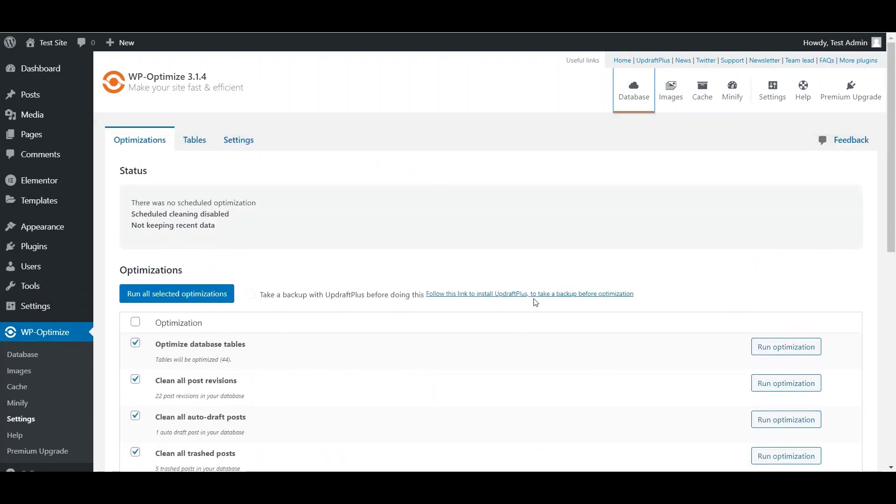
- Enable Minify with HTML, JavaScript and CSS processing on, then reset the minified files
left_click(732, 93)
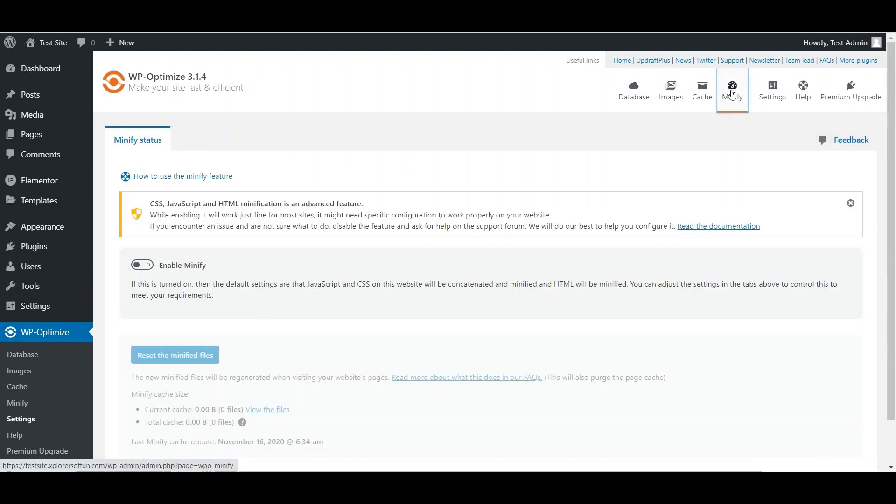
scroll(327, 196, "down", 1)
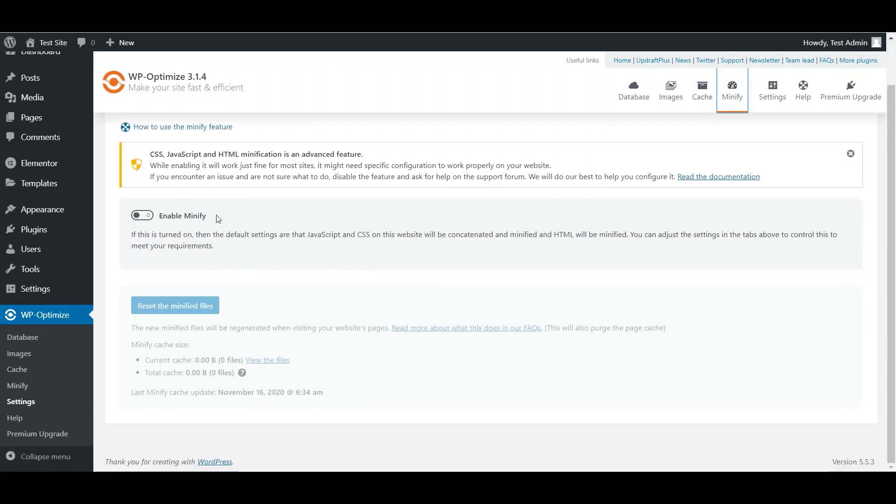
left_click(145, 215)
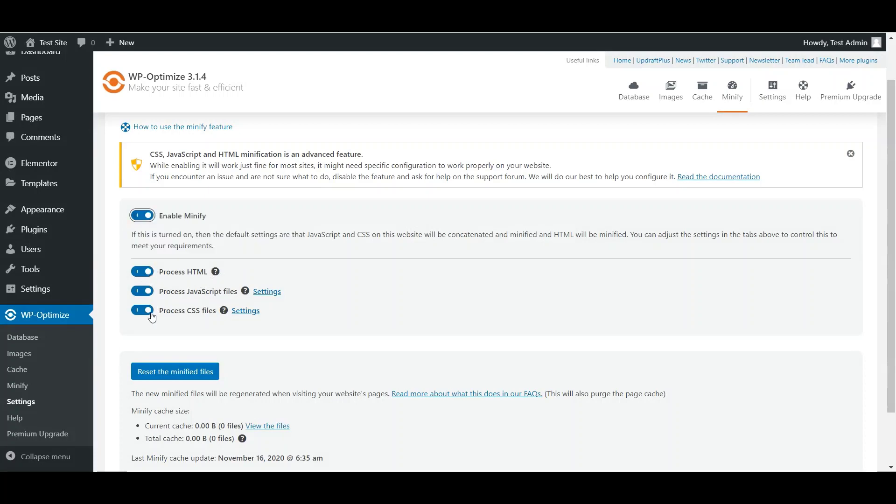
scroll(259, 302, "down", 2)
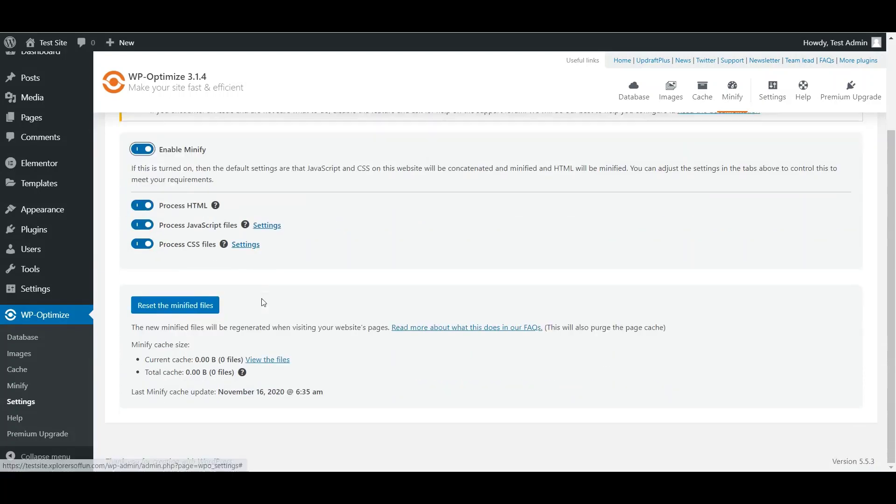
left_click(182, 310)
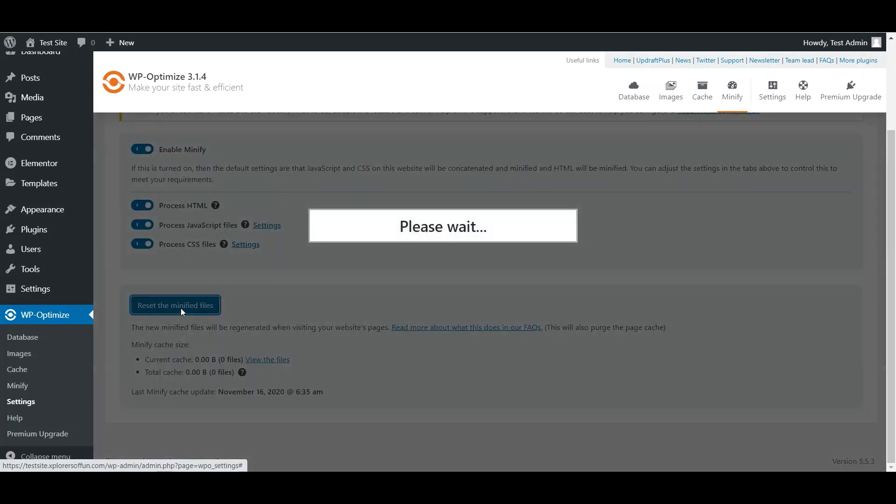
scroll(134, 146, "up", 3)
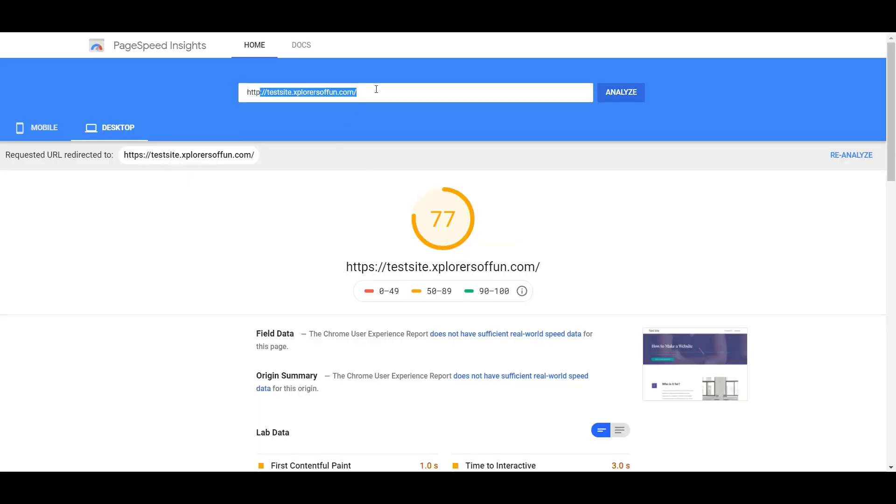
- Re-analyze testsite.xplorersoffun.com, which now scores 23 on mobile with 14.6 s Time to Interactive
left_click_drag(376, 89, 225, 97)
key("BackSpace")
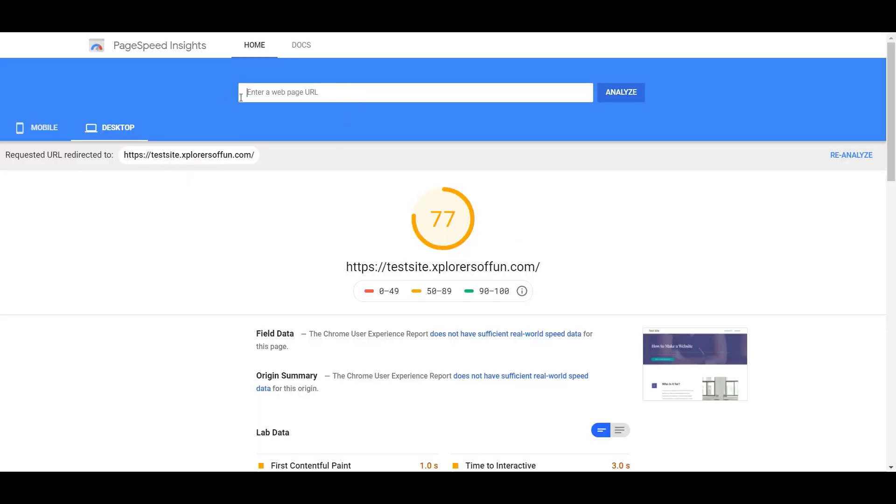
type("test")
key("Down")
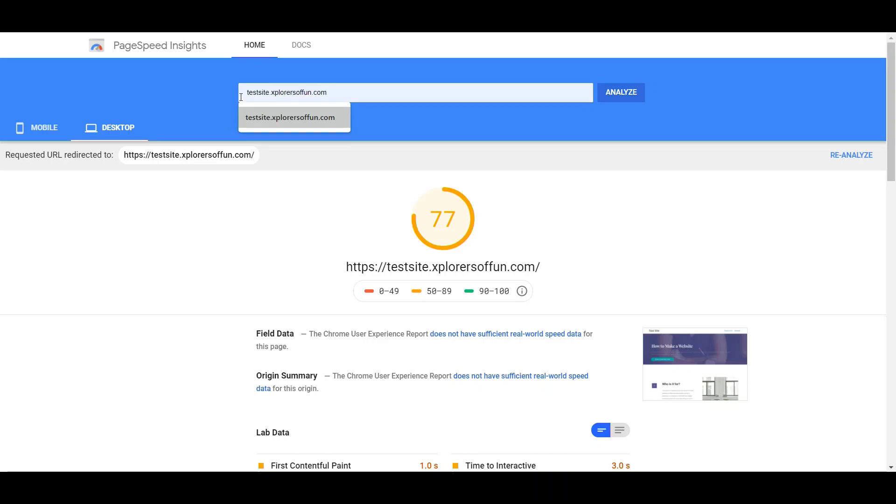
key("Return")
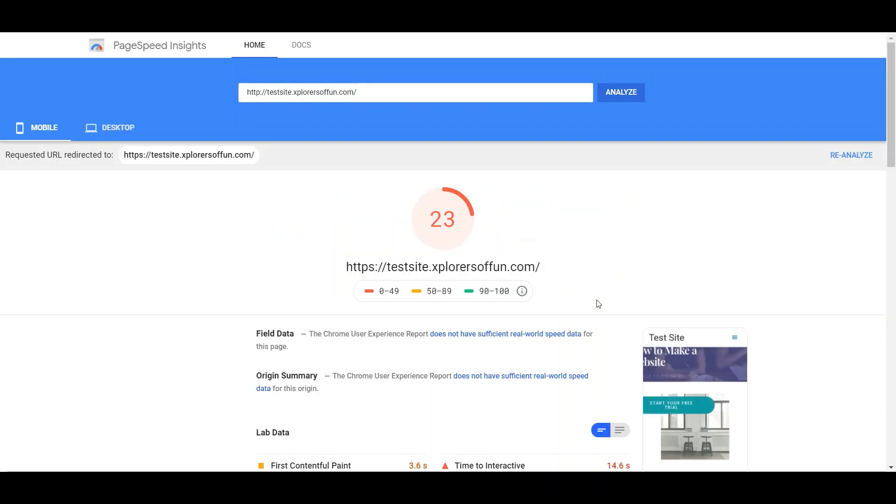
- Check the desktop render-blocking resources details, now estimating only 0.18 s of savings
left_click(127, 132)
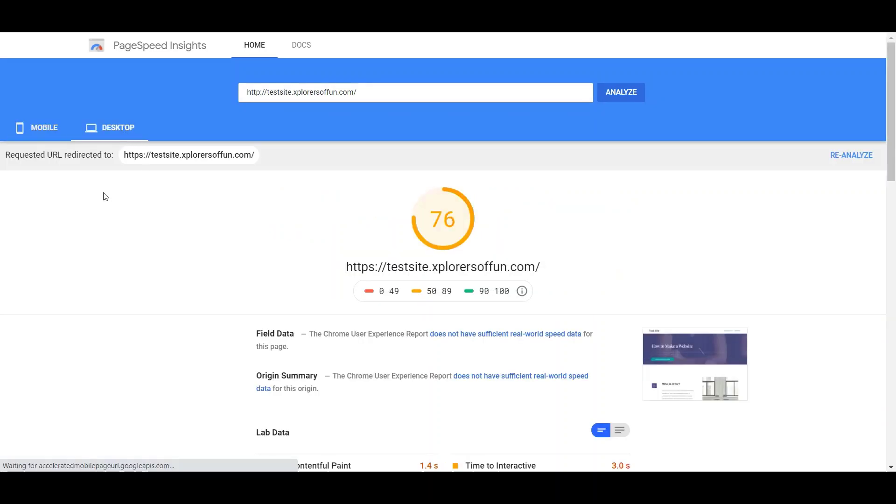
scroll(560, 272, "down", 10)
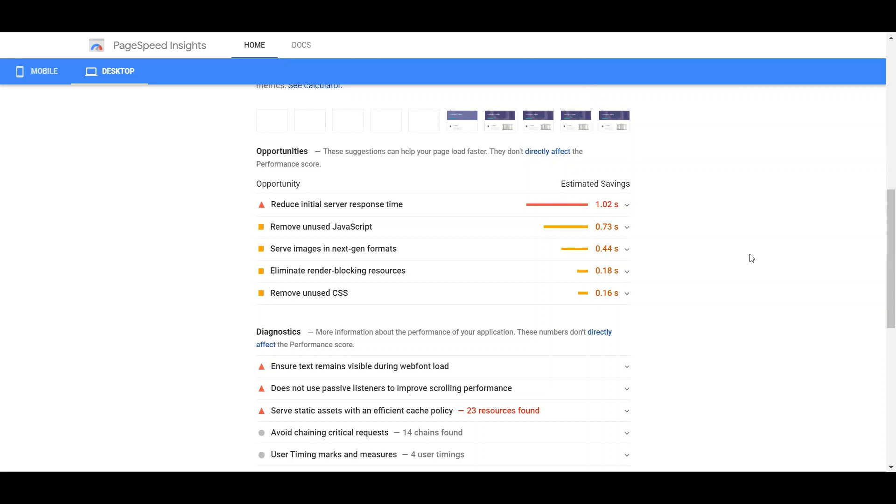
left_click(566, 271)
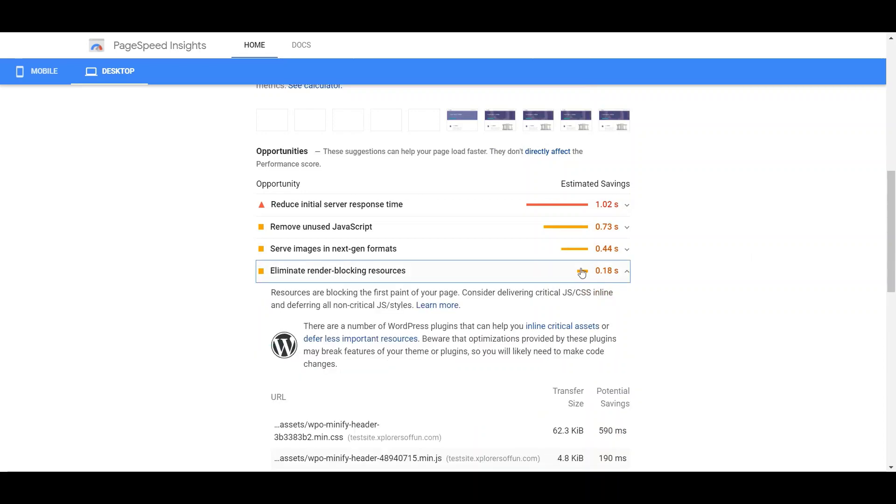
scroll(589, 242, "down", 5)
scroll(579, 233, "up", 2)
left_click(609, 161)
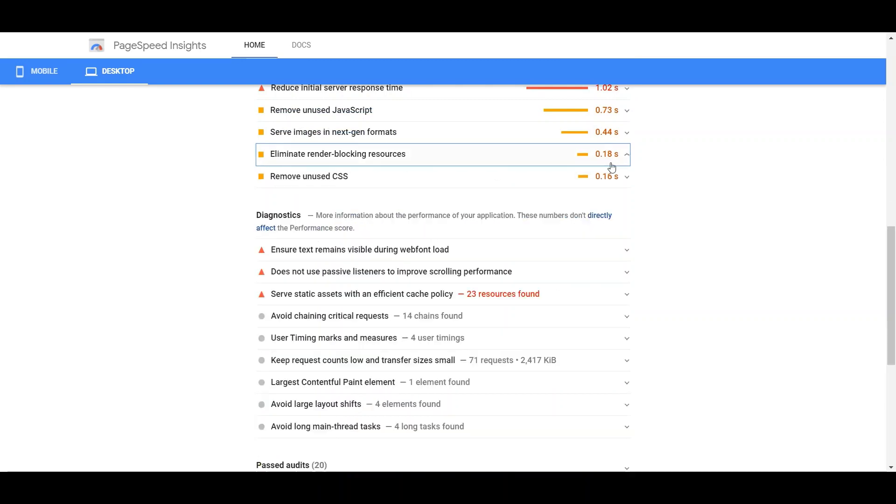
left_click(506, 154)
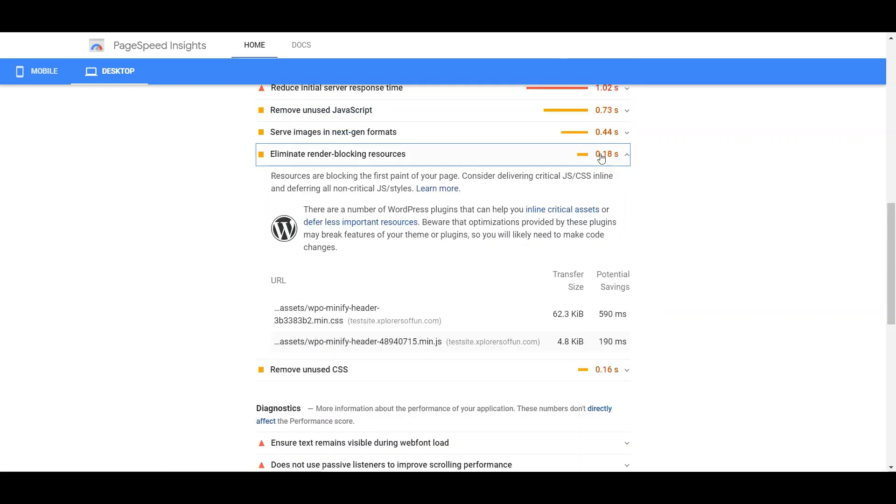
mouse_move(601, 158)
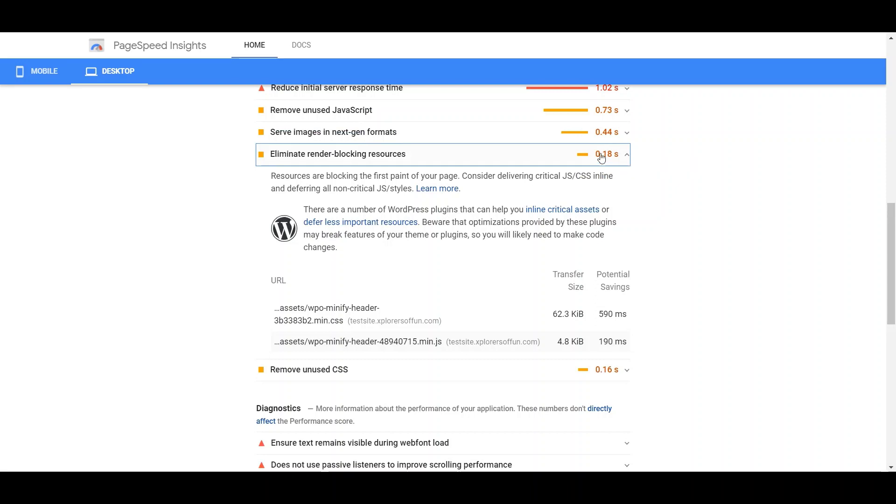
left_click(602, 158)
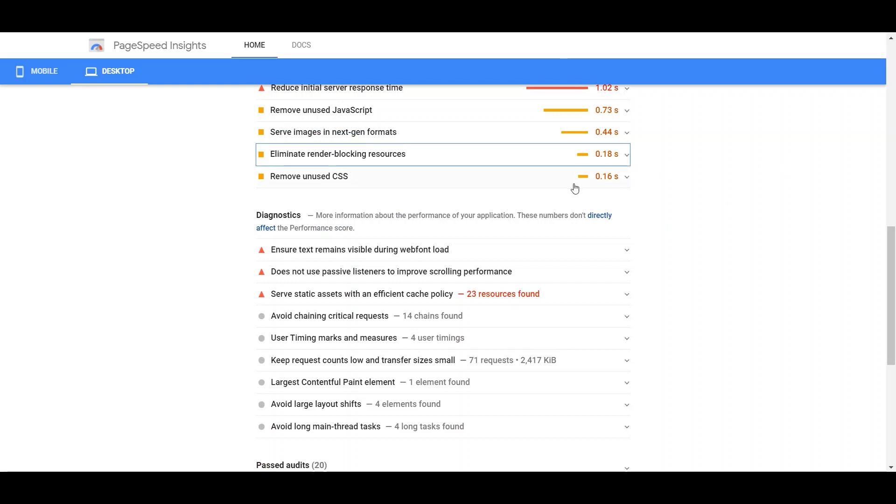
mouse_move(594, 159)
scroll(521, 243, "up", 3)
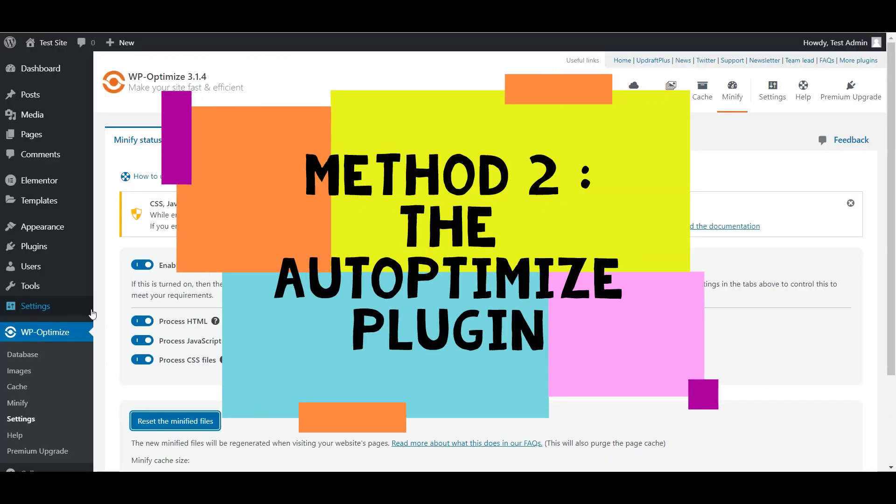
- Deactivate and delete WP-Optimize from Installed Plugins, confirming the deletion with OK
mouse_move(43, 237)
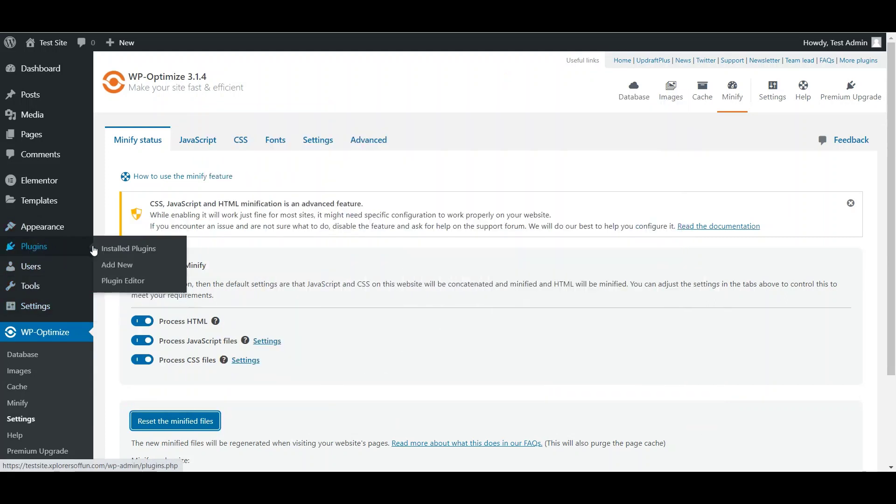
left_click(112, 251)
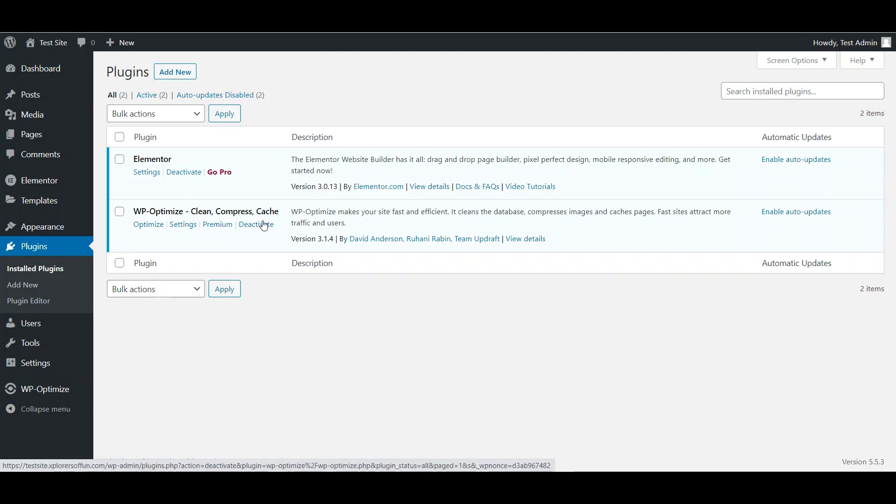
left_click(263, 225)
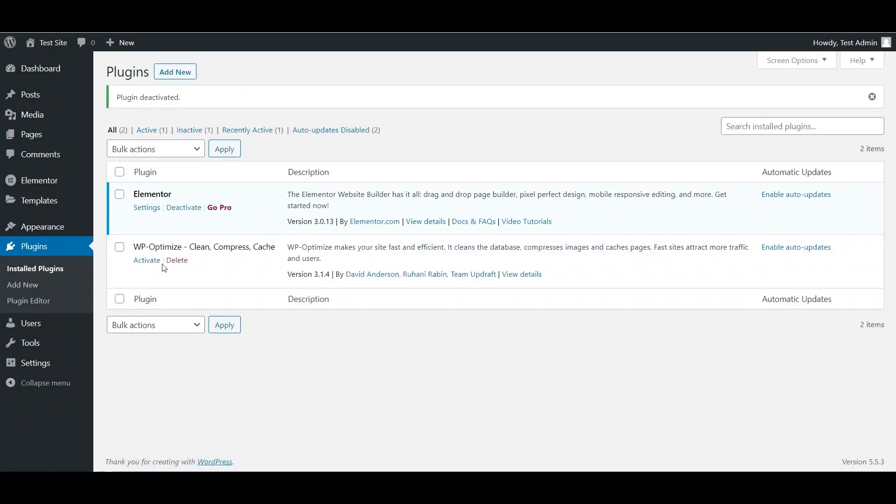
left_click(177, 260)
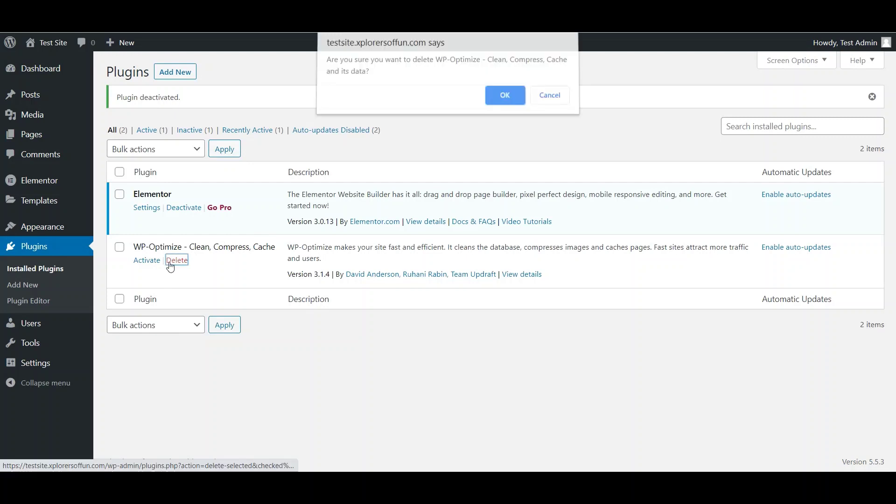
left_click(508, 99)
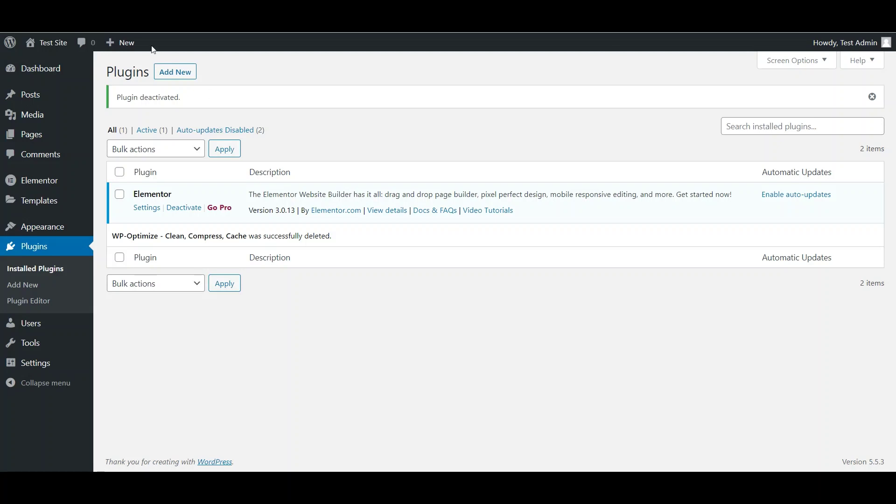
- Search the plugin directory for Autoptimize, then install and activate Autoptimize 2.7.8
left_click(191, 74)
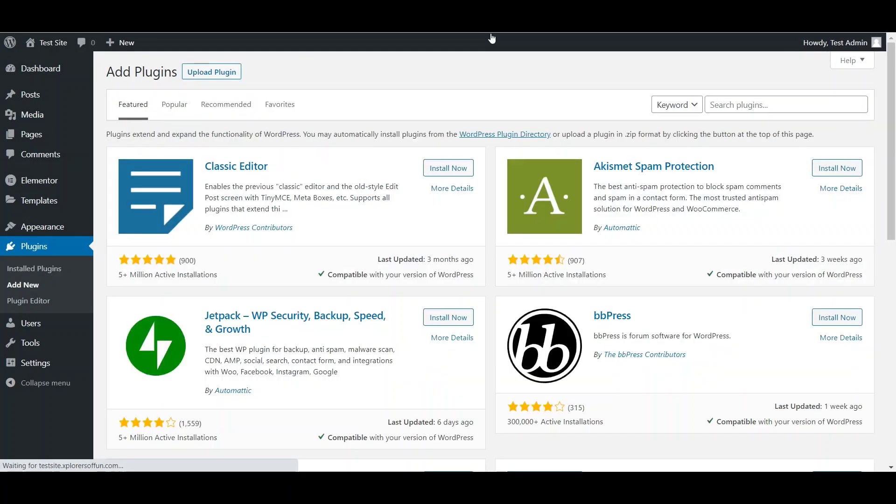
left_click(747, 106)
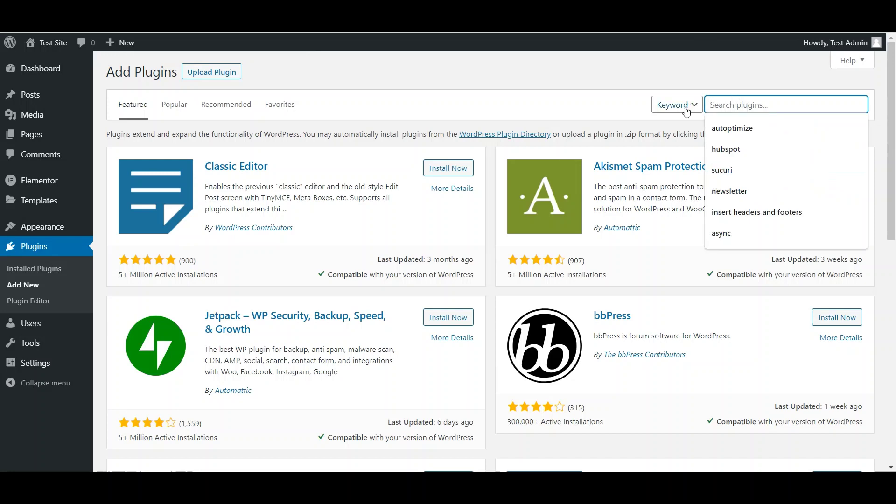
key("Down")
key("Return")
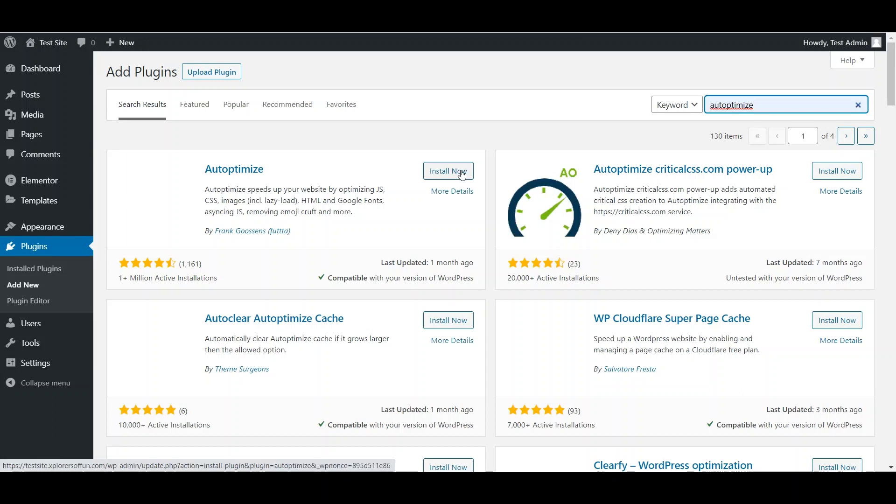
left_click(462, 174)
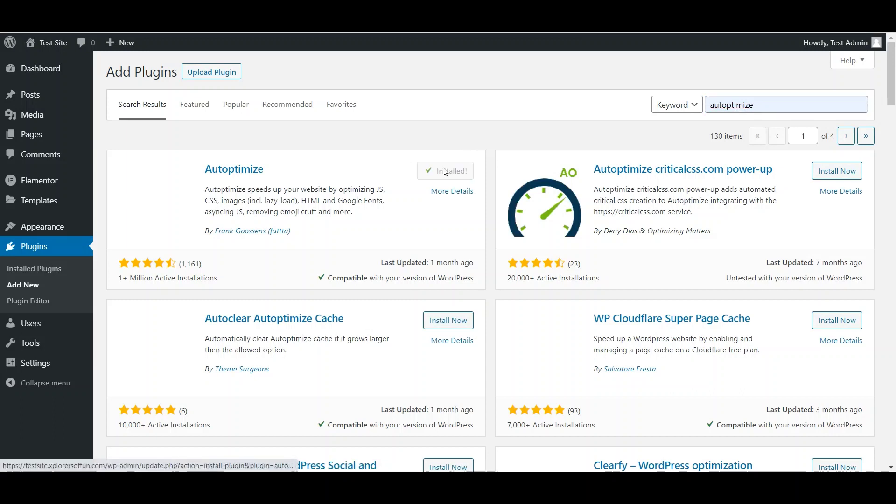
left_click(448, 172)
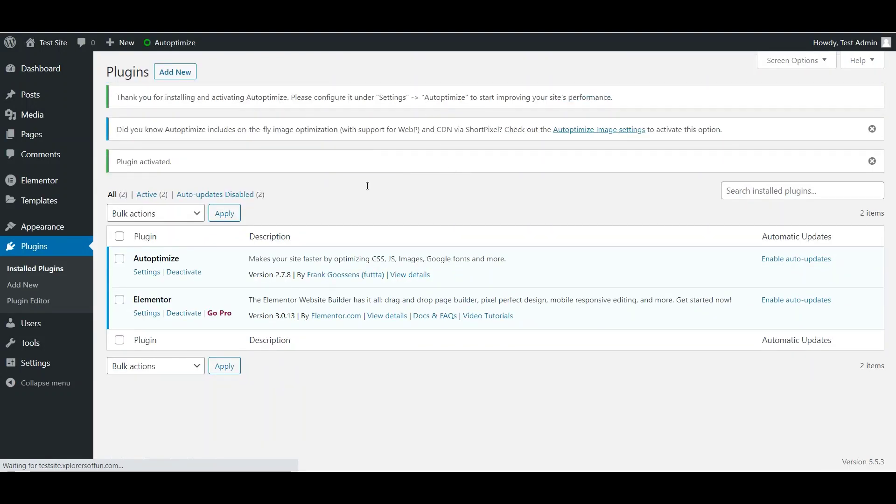
- In the Autoptimize settings, tick JavaScript, CSS and HTML optimization
left_click_drag(414, 97, 341, 97)
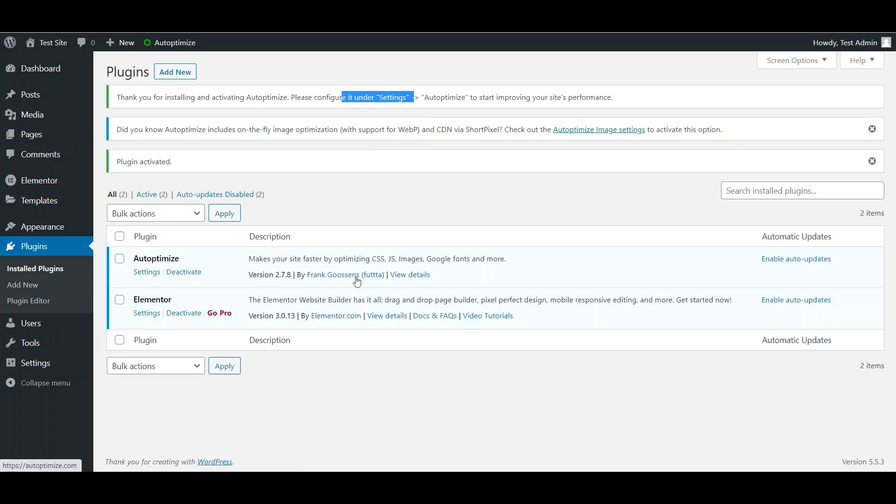
left_click(437, 393)
left_click(146, 271)
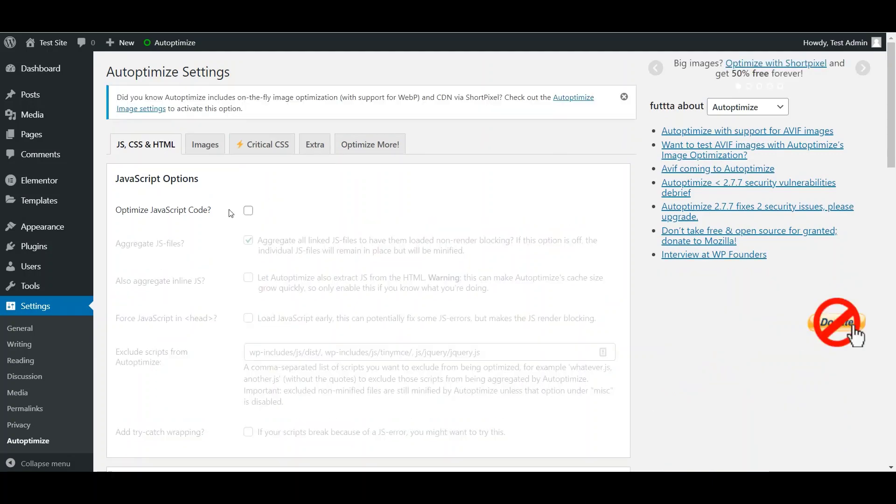
left_click(248, 211)
scroll(364, 191, "down", 6)
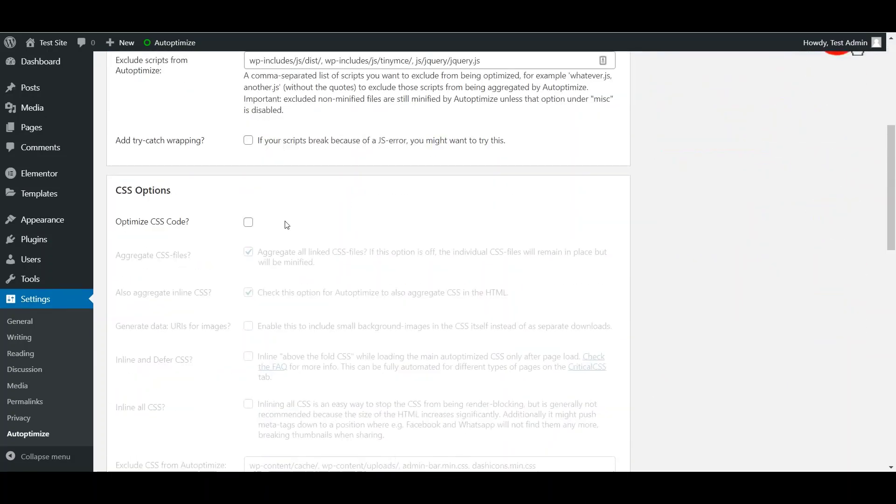
left_click(248, 222)
scroll(382, 206, "down", 10)
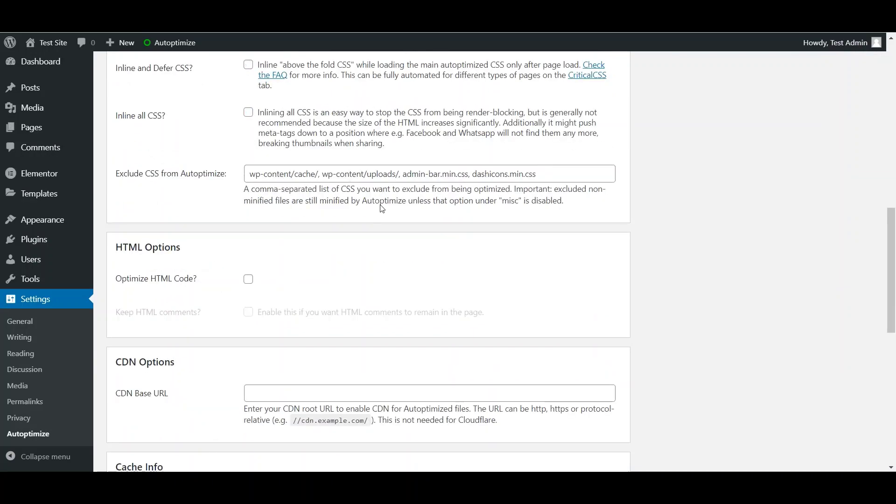
scroll(250, 84, "up", 1)
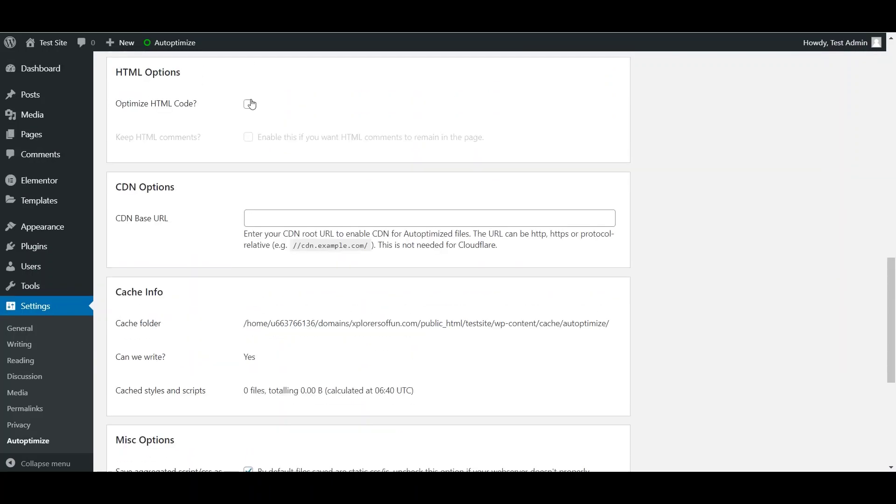
left_click(248, 103)
scroll(447, 169, "down", 1)
scroll(447, 169, "up", 9)
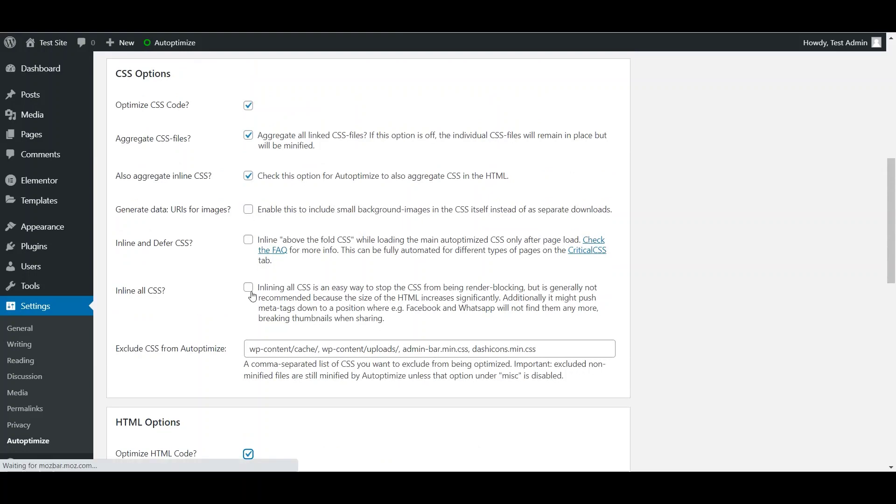
scroll(252, 289, "up", 7)
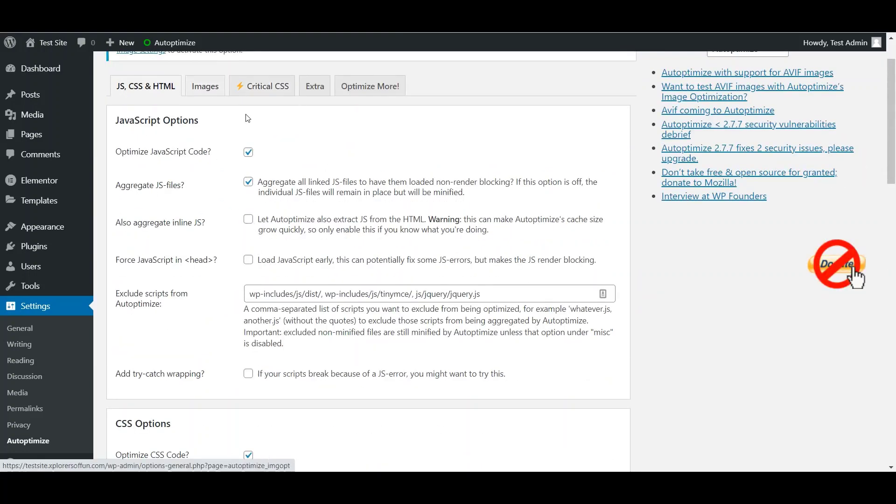
scroll(299, 109, "up", 1)
- On the Extra tab, choose webfont.js for Google Fonts, remove emojis and query strings, and save
left_click(317, 144)
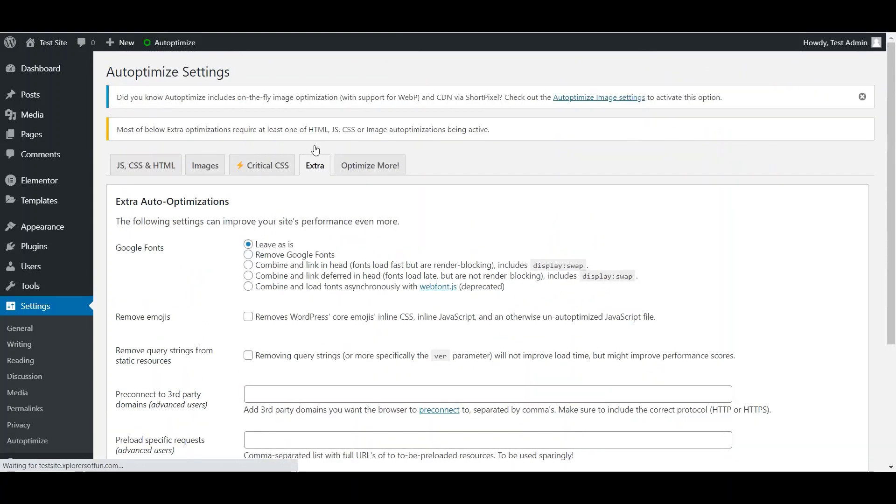
scroll(474, 176, "down", 1)
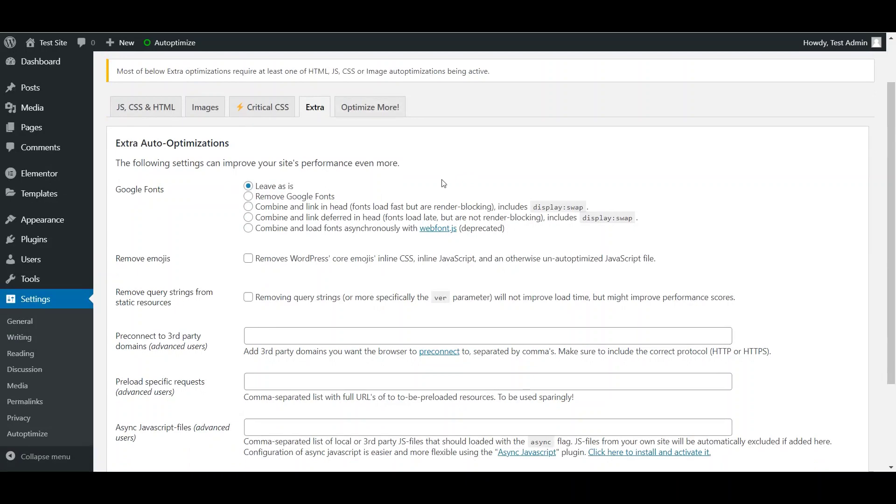
left_click(248, 229)
left_click(248, 258)
left_click(248, 297)
scroll(192, 316, "down", 3)
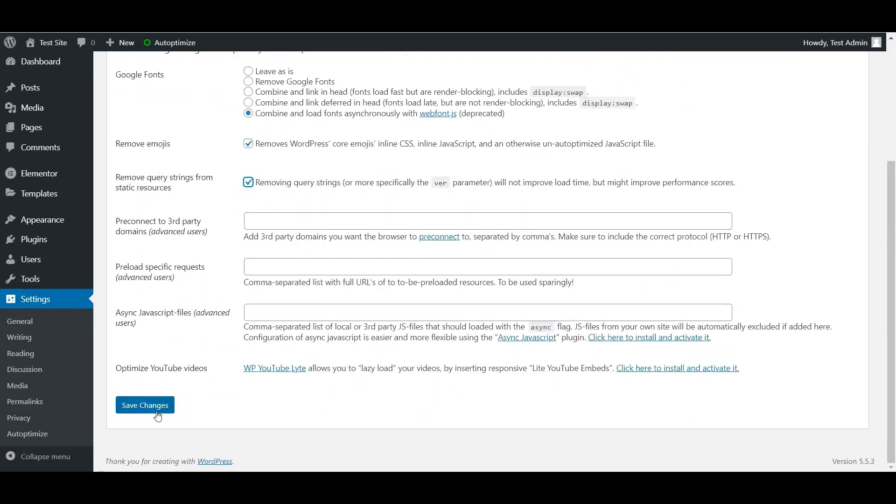
left_click(145, 405)
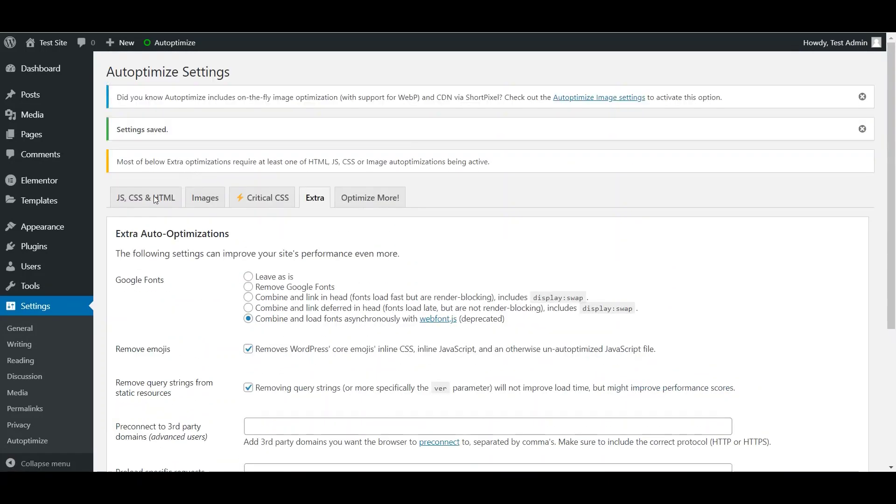
- Re-tick Optimize JavaScript, CSS and HTML Code on the JS, CSS & HTML tab, then save and empty the cache
left_click(155, 197)
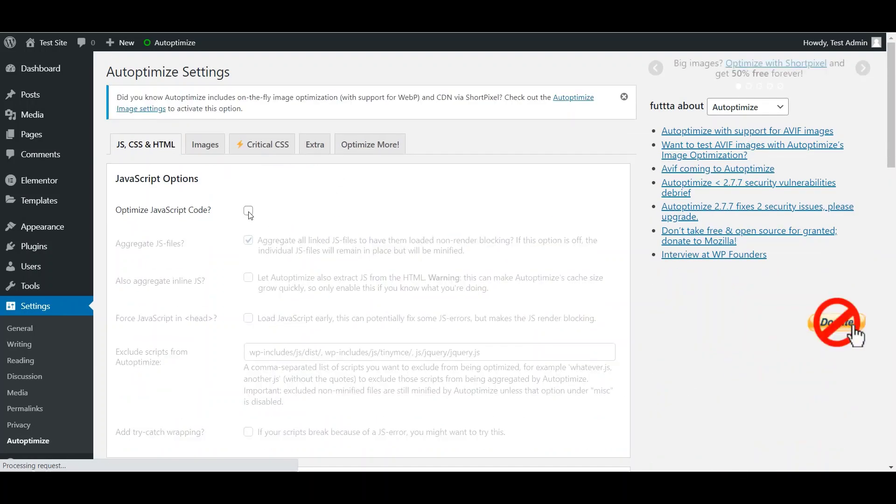
left_click(248, 212)
scroll(399, 226, "down", 6)
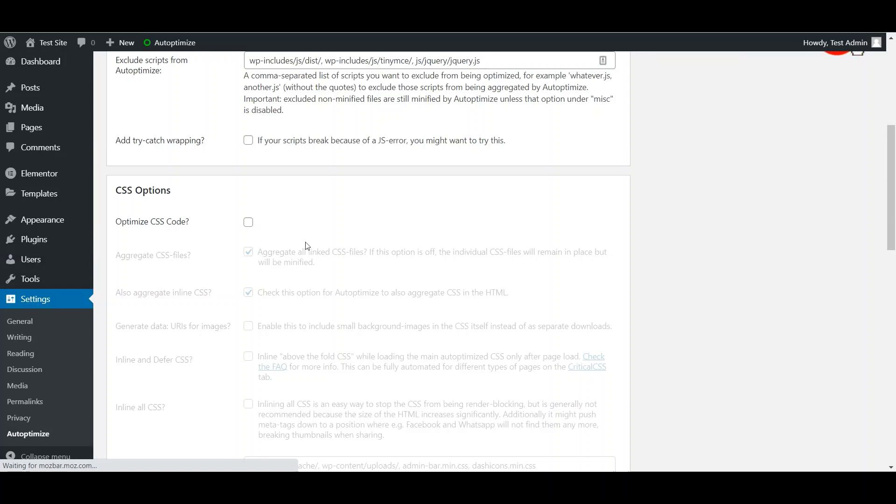
scroll(327, 247, "down", 4)
scroll(253, 123, "up", 3)
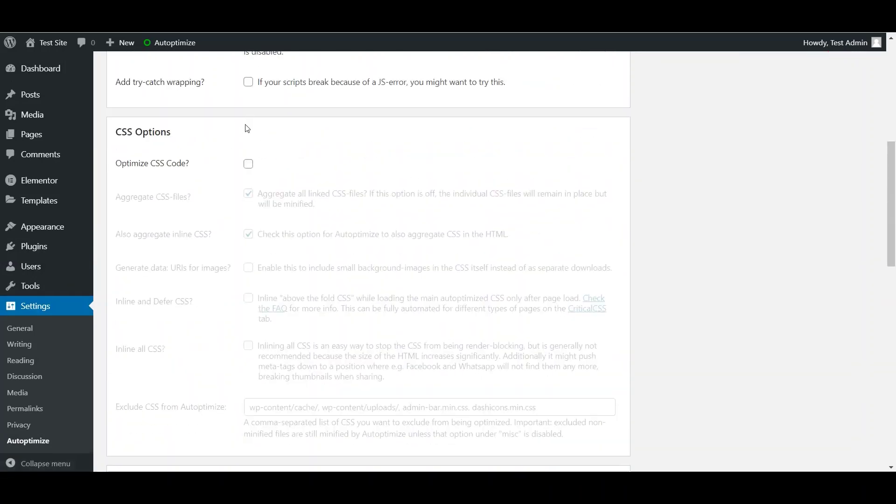
left_click(247, 163)
scroll(356, 192, "down", 5)
scroll(356, 191, "down", 4)
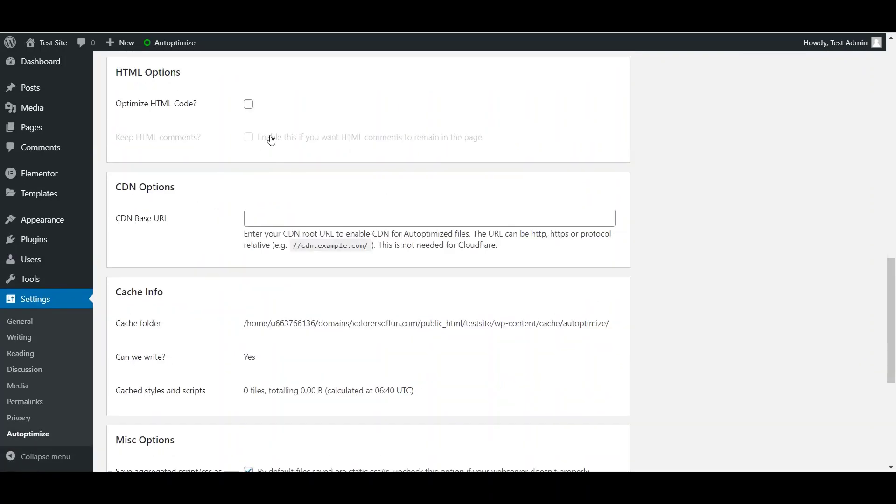
left_click(248, 105)
scroll(364, 115, "down", 6)
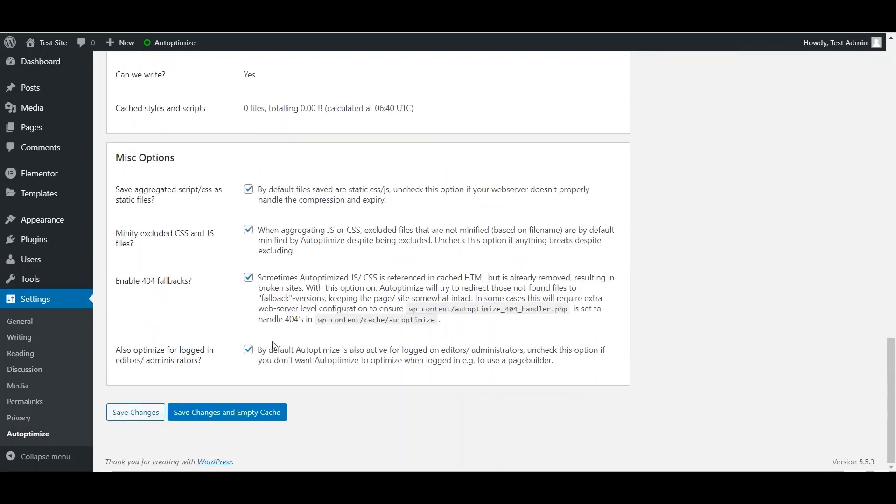
left_click(262, 414)
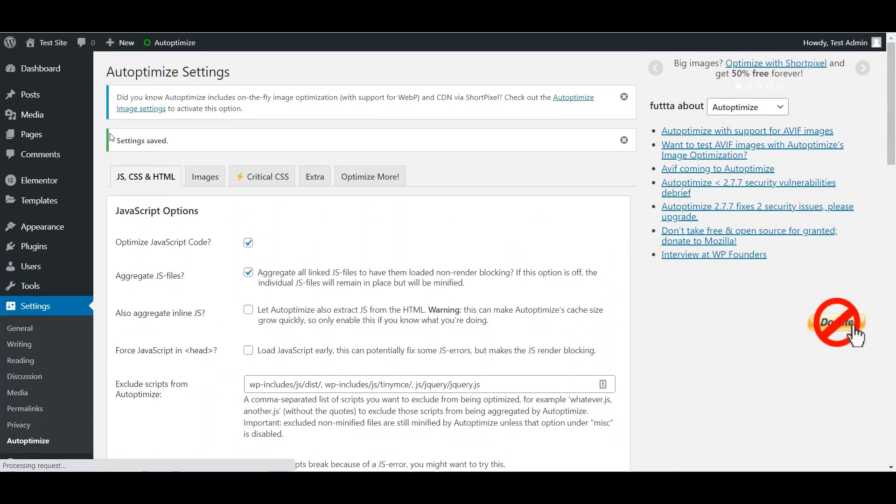
mouse_move(52, 69)
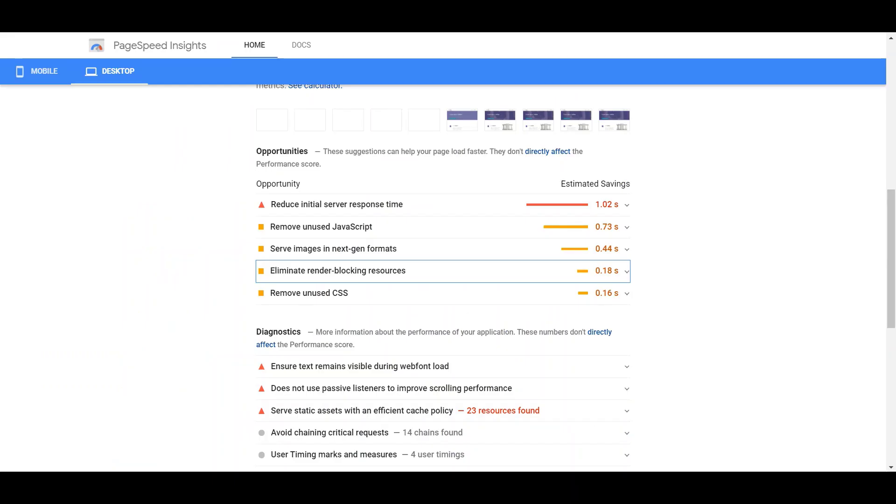
- Re-analyze the site and review render-blocking resources: four Autoptimize CSS files, 0.4 s savings
scroll(456, 180, "up", 10)
left_click(621, 93)
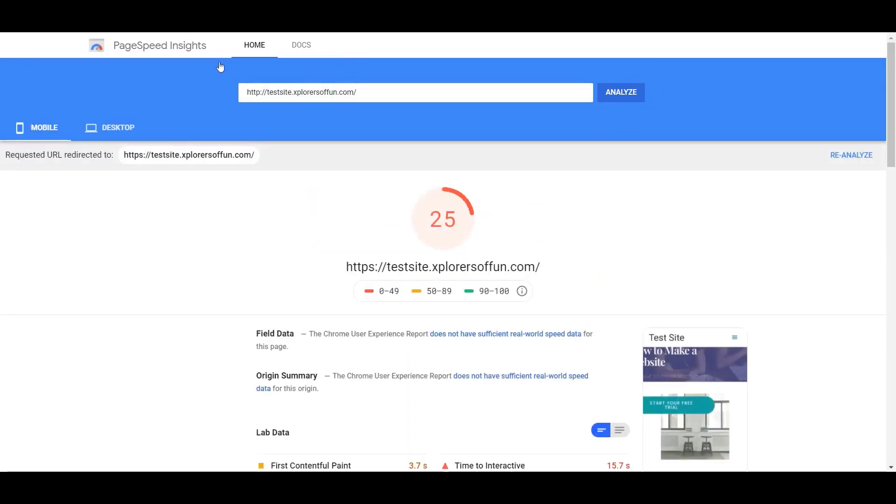
scroll(527, 235, "down", 4)
scroll(528, 235, "down", 6)
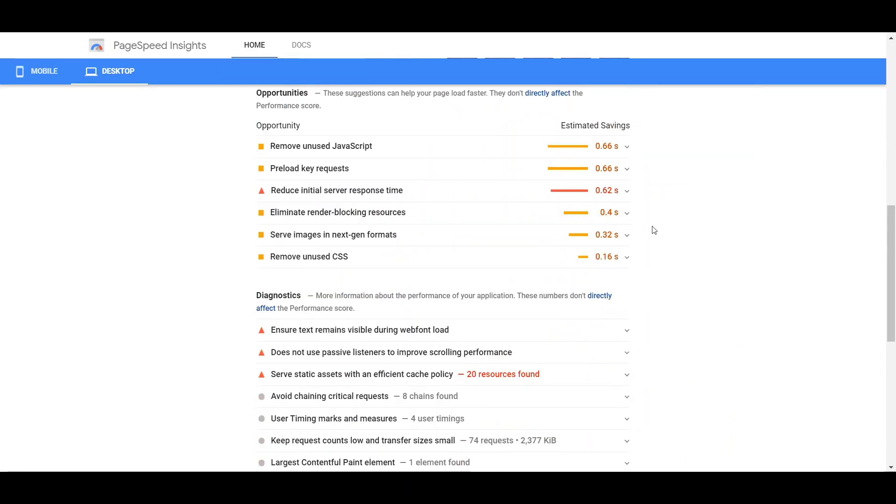
left_click(444, 214)
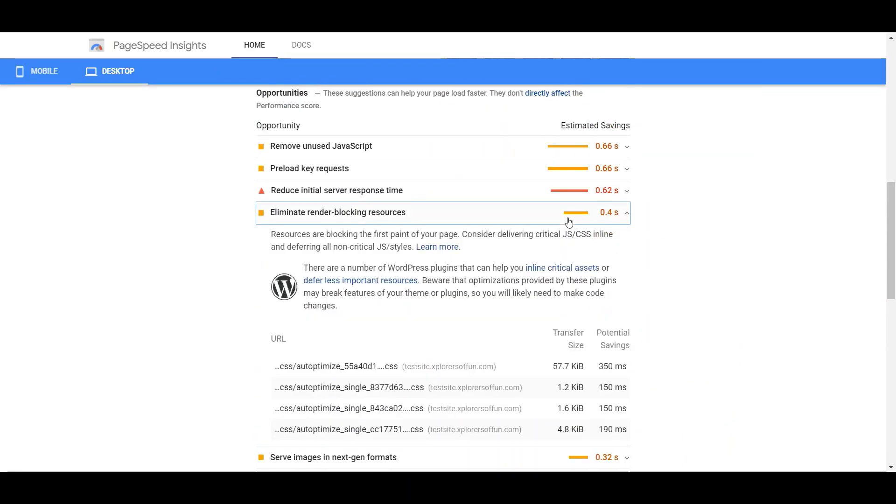
scroll(569, 223, "down", 4)
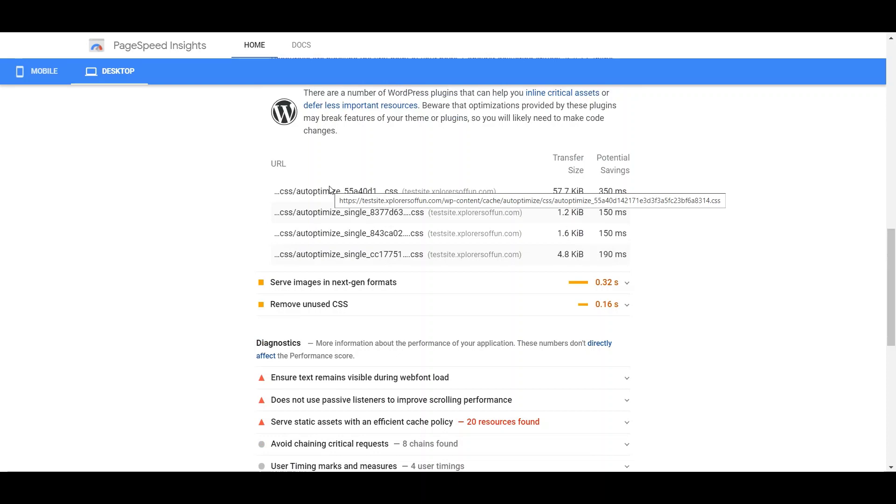
scroll(630, 246, "up", 5)
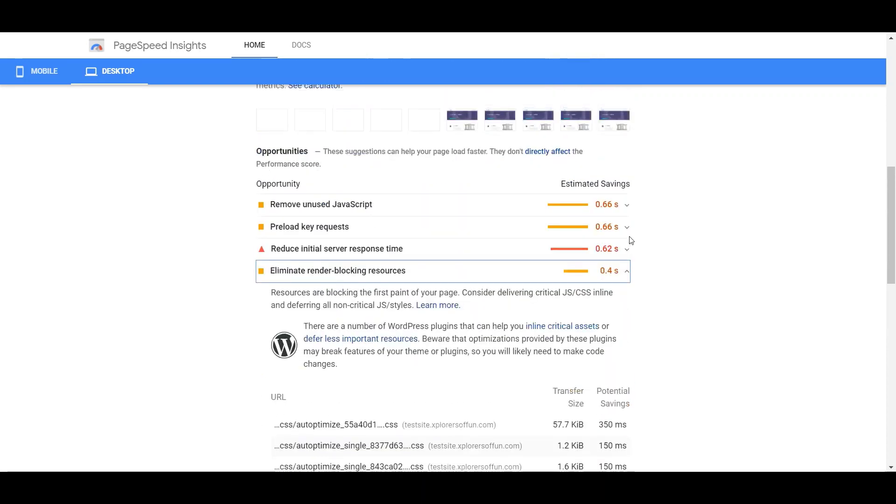
left_click(609, 274)
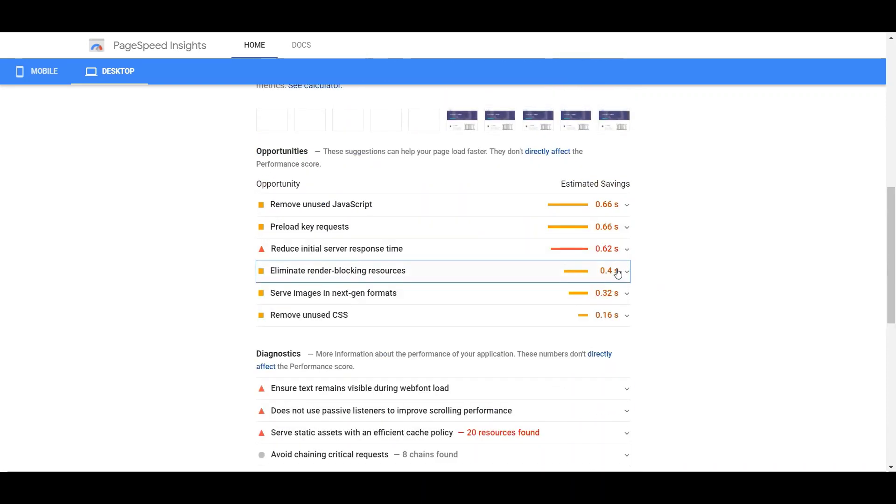